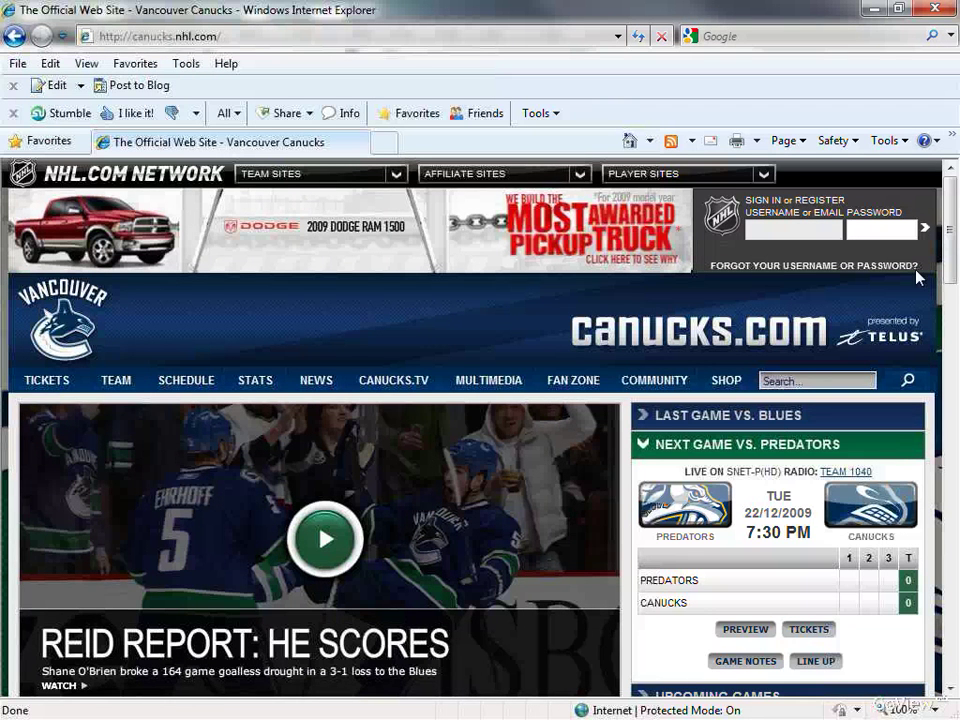
Look over the Vancouver Canucks home page and switch to CorelDRAW.
scroll(955, 305, "down", 8)
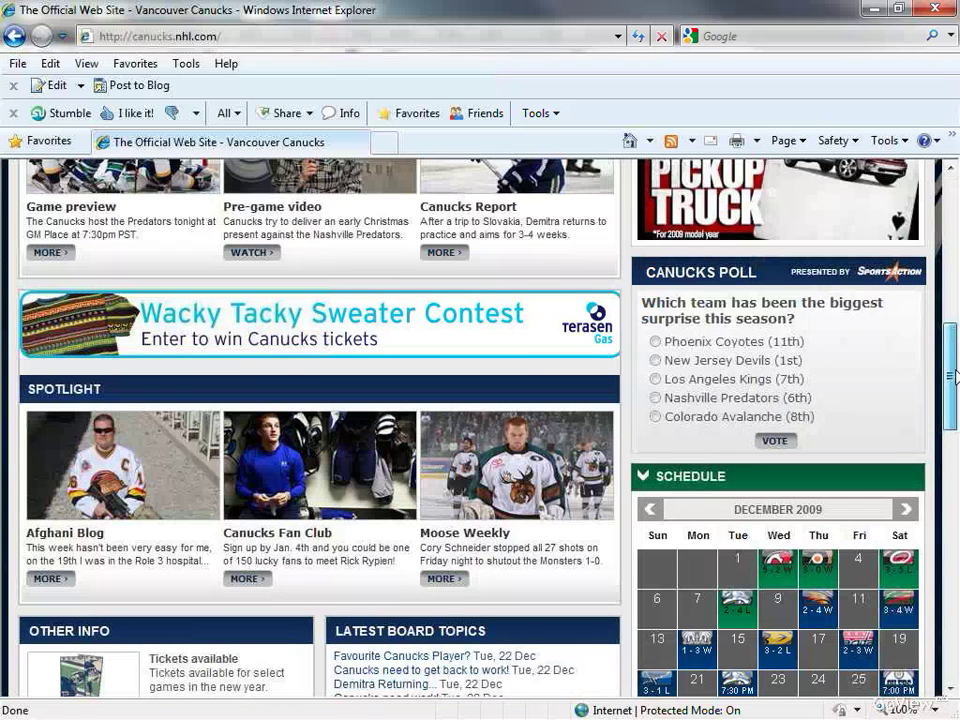
scroll(955, 245, "up", 8)
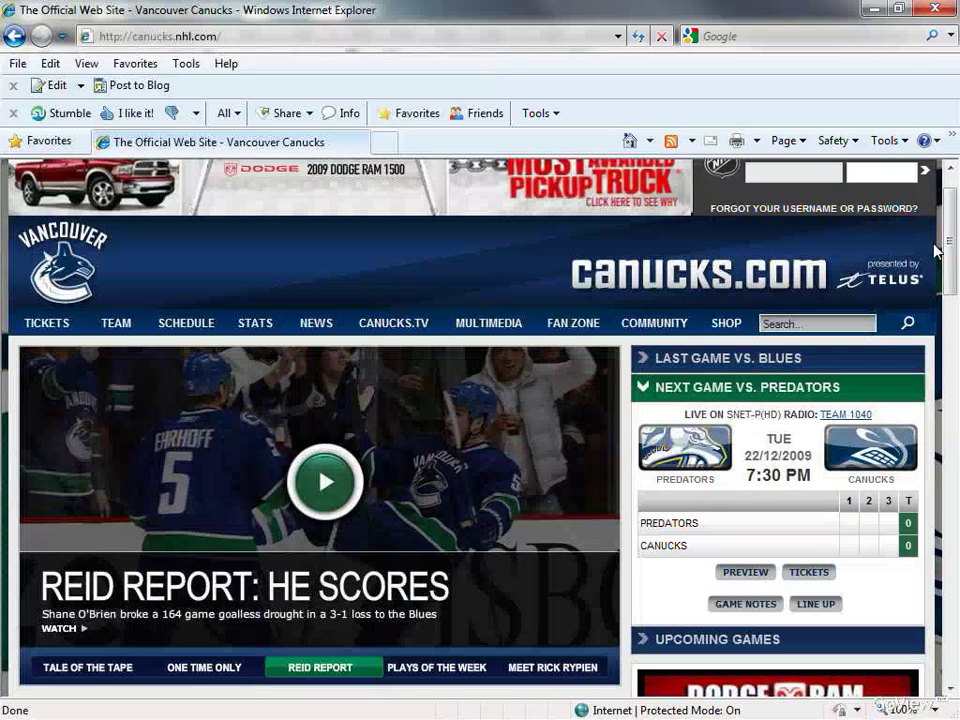
left_click(878, 12)
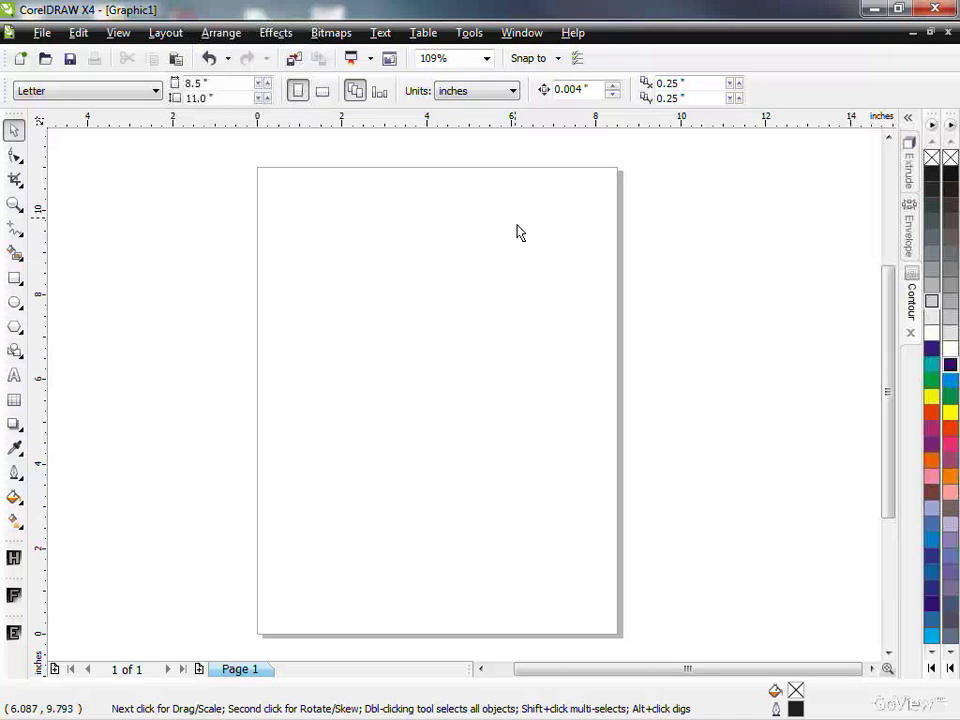
Draw a circle about 3.54 inches in diameter near the middle of the page.
left_click(16, 305)
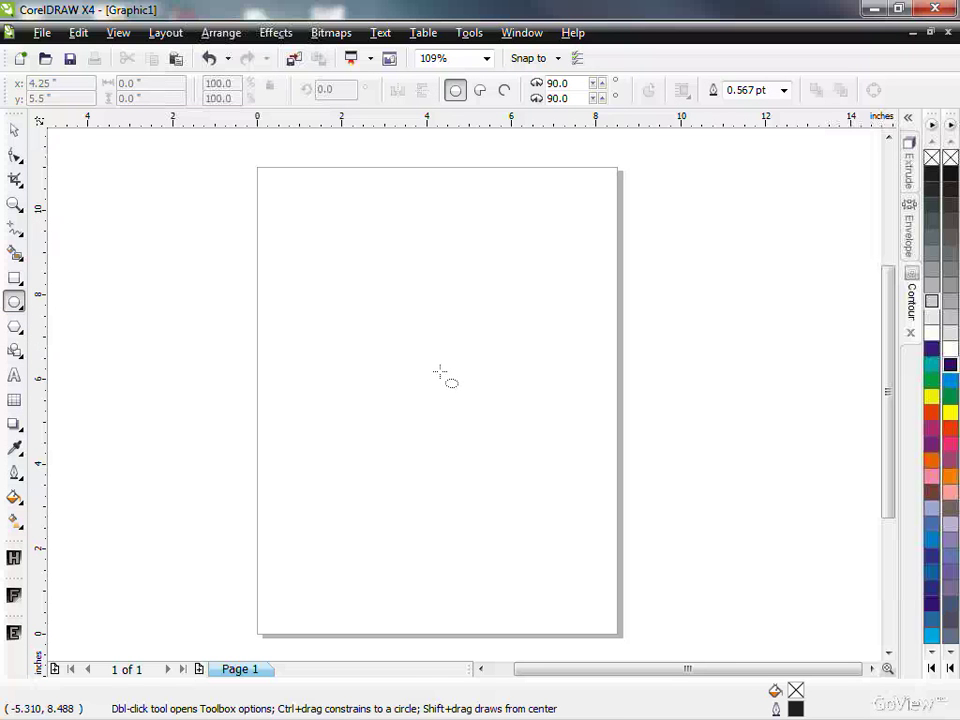
left_click_drag(442, 373, 458, 378)
left_click_drag(498, 417, 515, 441)
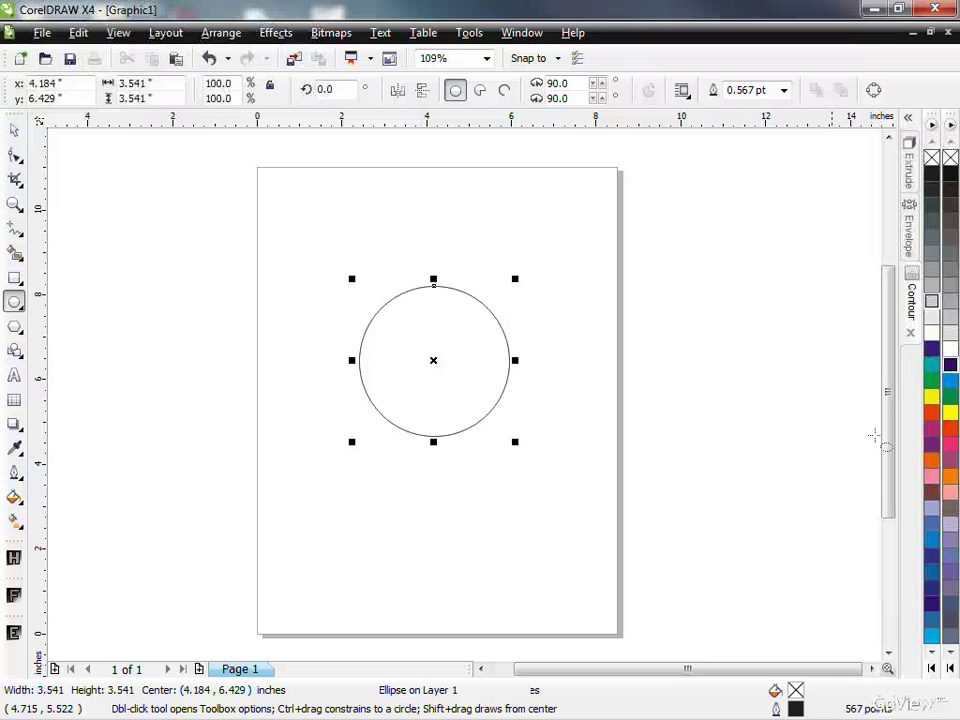
Fill the circle with red and remove its outline.
left_click(929, 414)
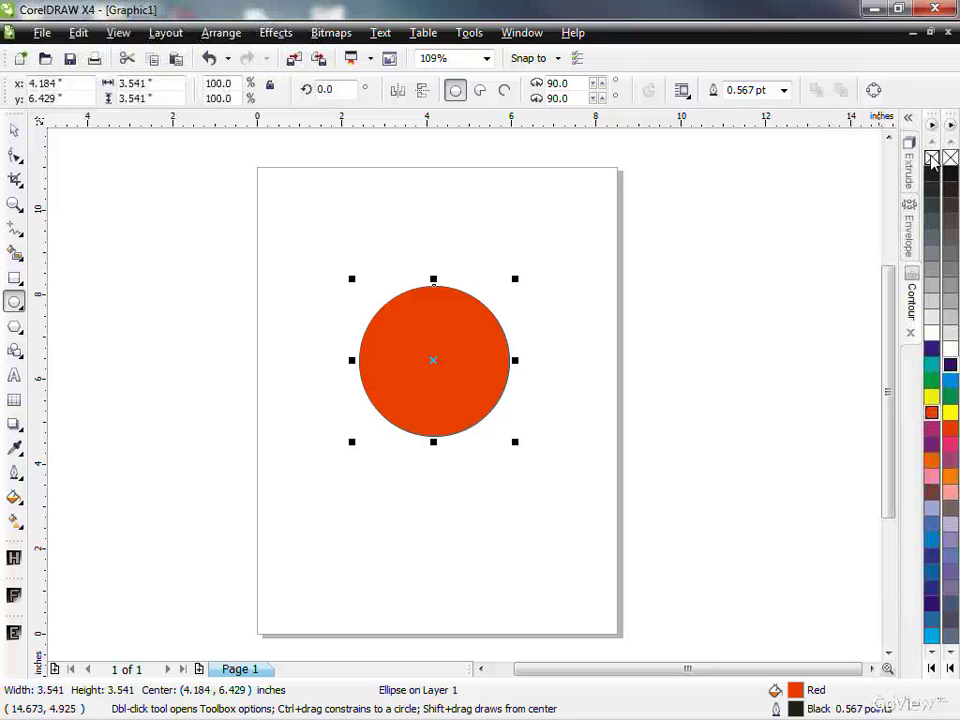
right_click(932, 160)
left_click(13, 205)
left_click_drag(231, 219, 648, 501)
left_click(11, 127)
left_click(332, 209)
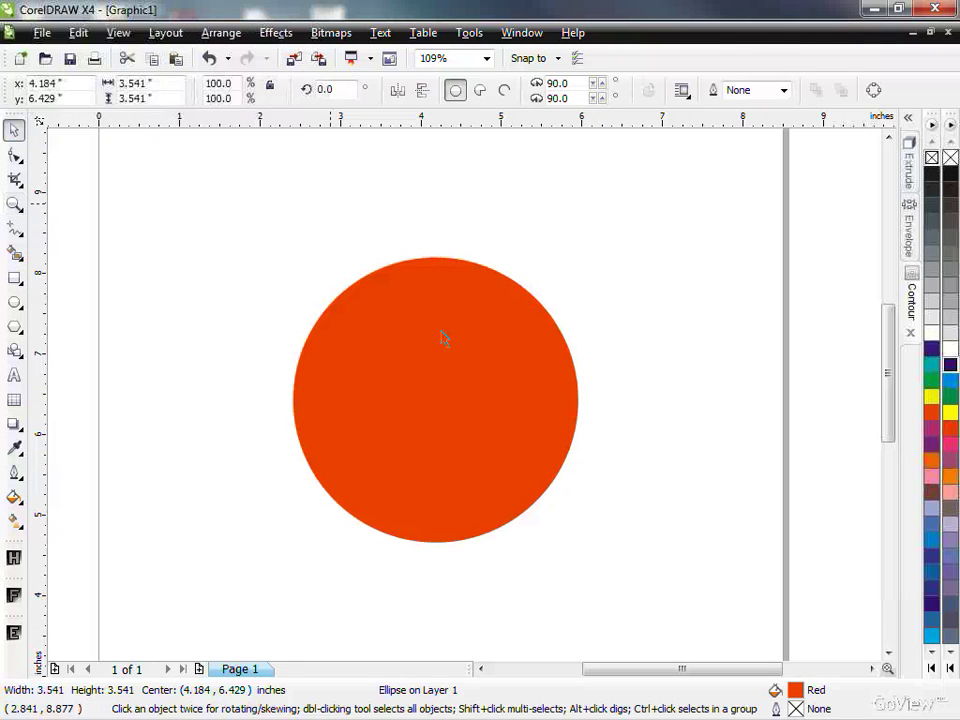
Duplicate the red circle in place and fill the copy with black.
left_click(453, 340)
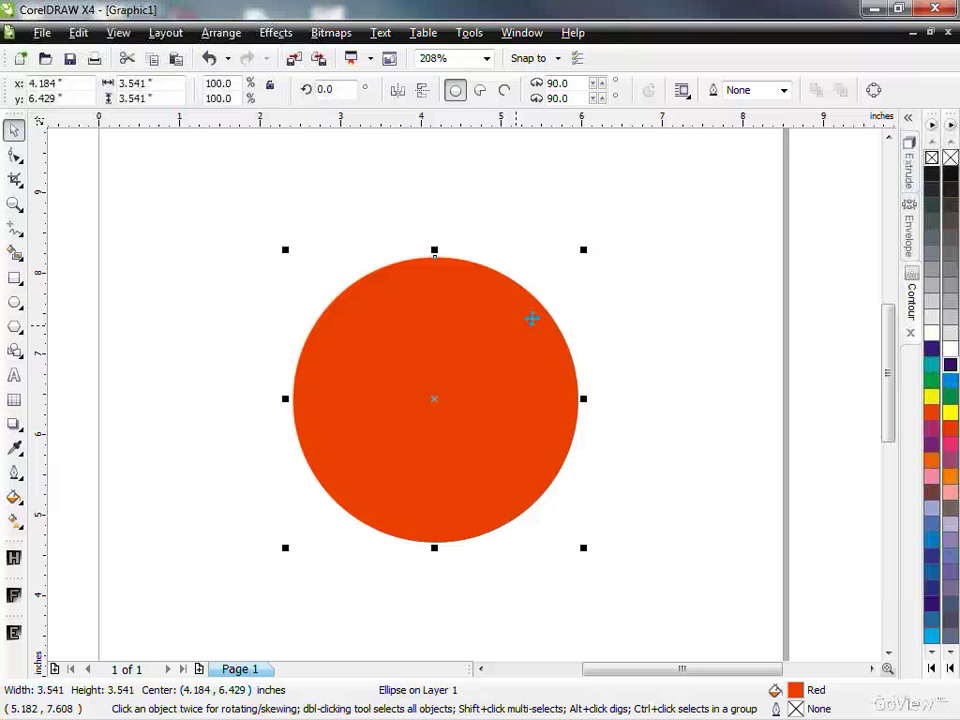
left_click_drag(497, 373, 406, 357)
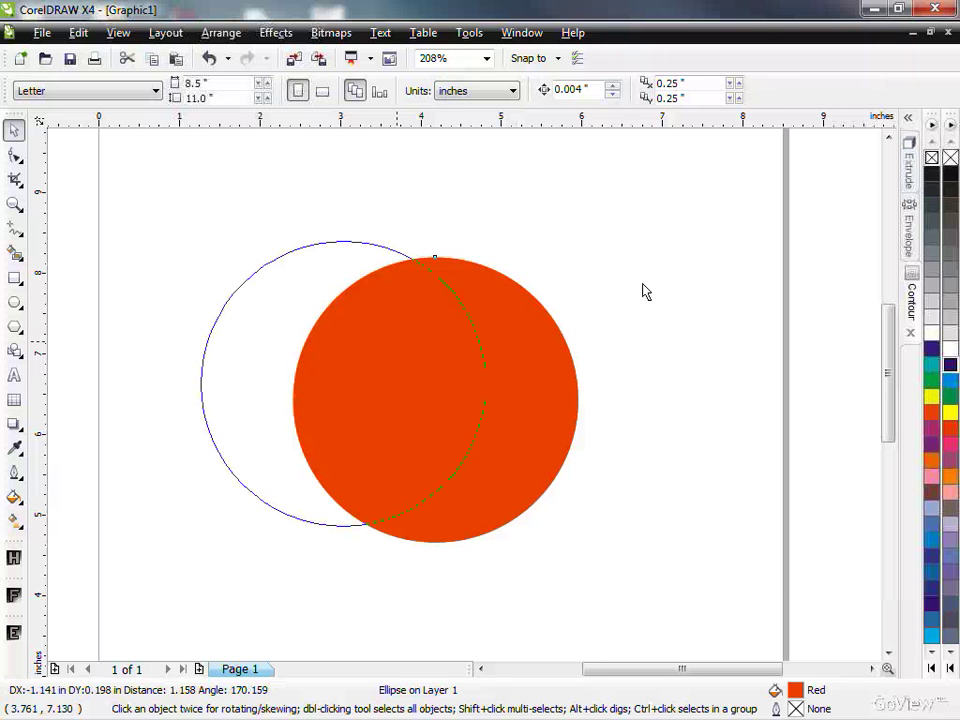
key("ctrl+z")
left_click(932, 173)
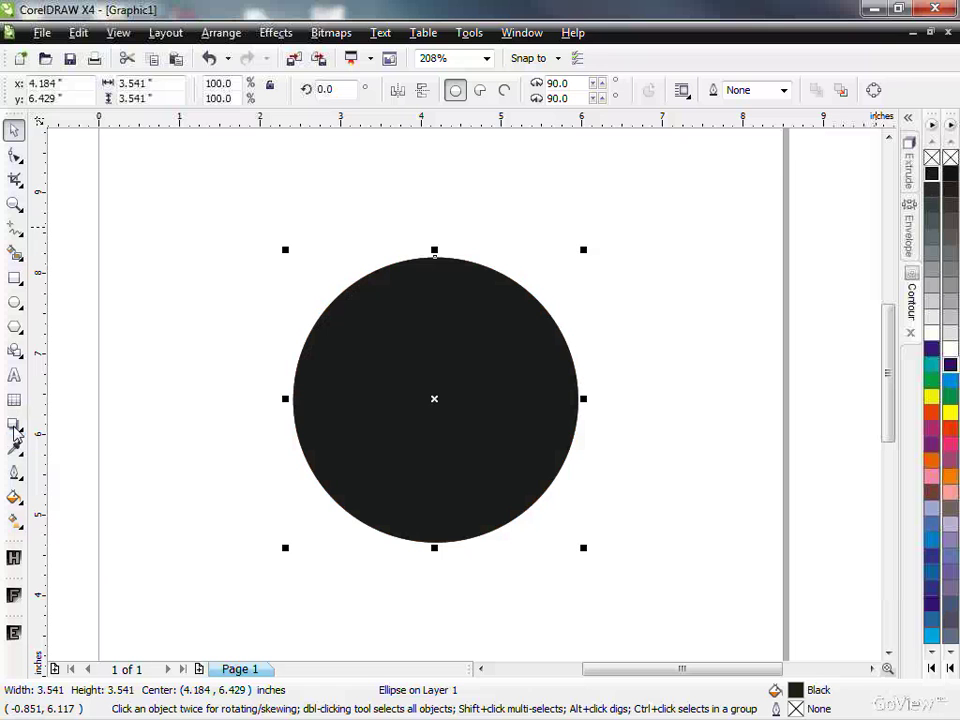
Apply a radial transparency to the black circle over the red one.
left_click(15, 426)
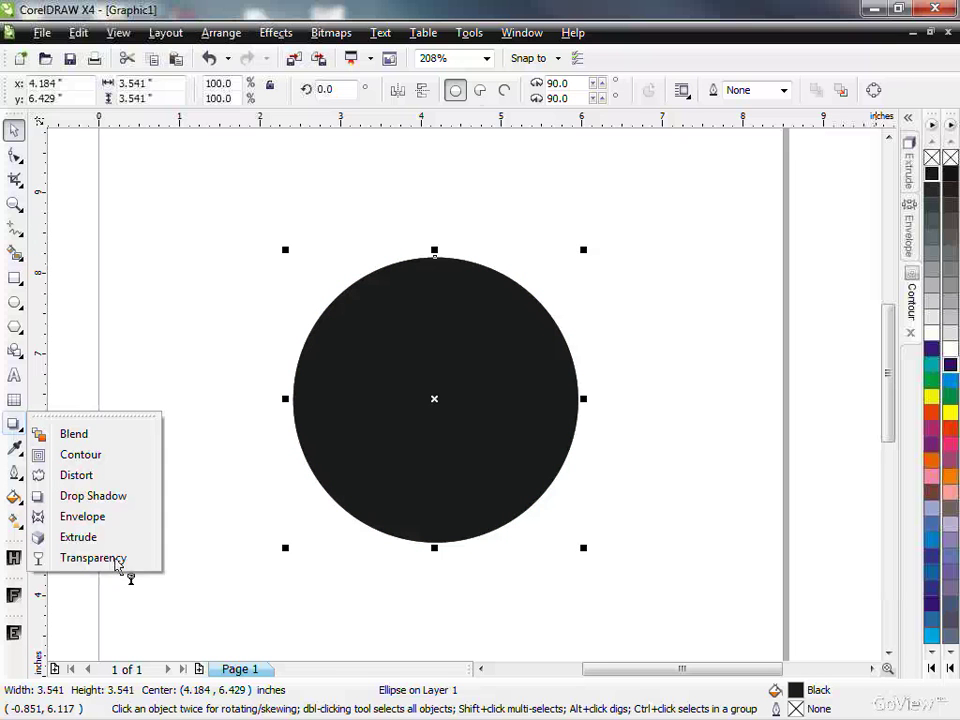
left_click(110, 560)
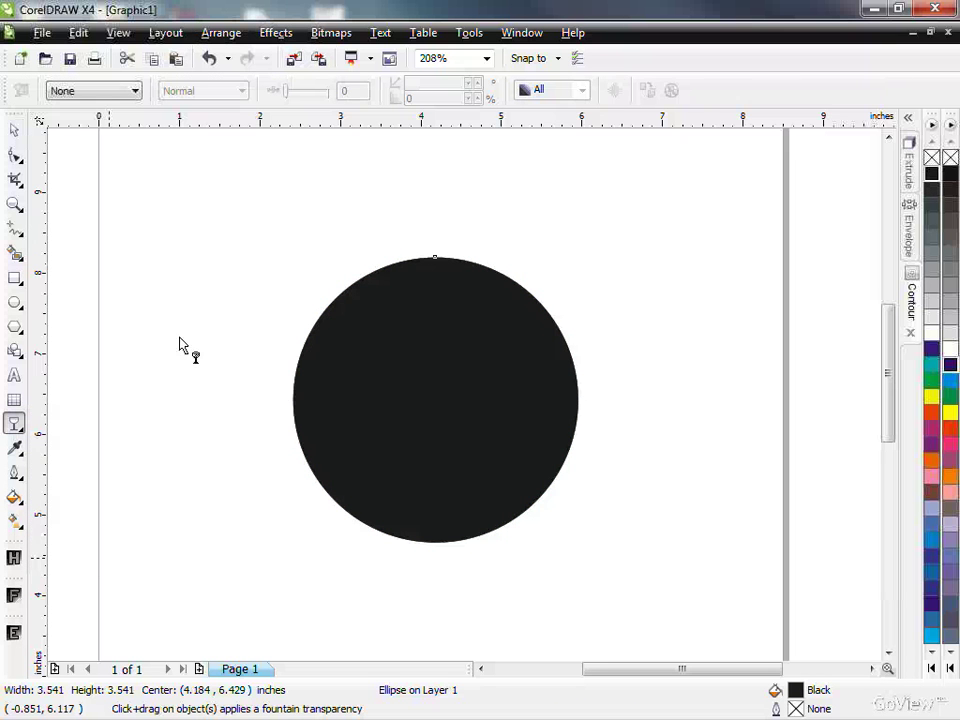
left_click(135, 92)
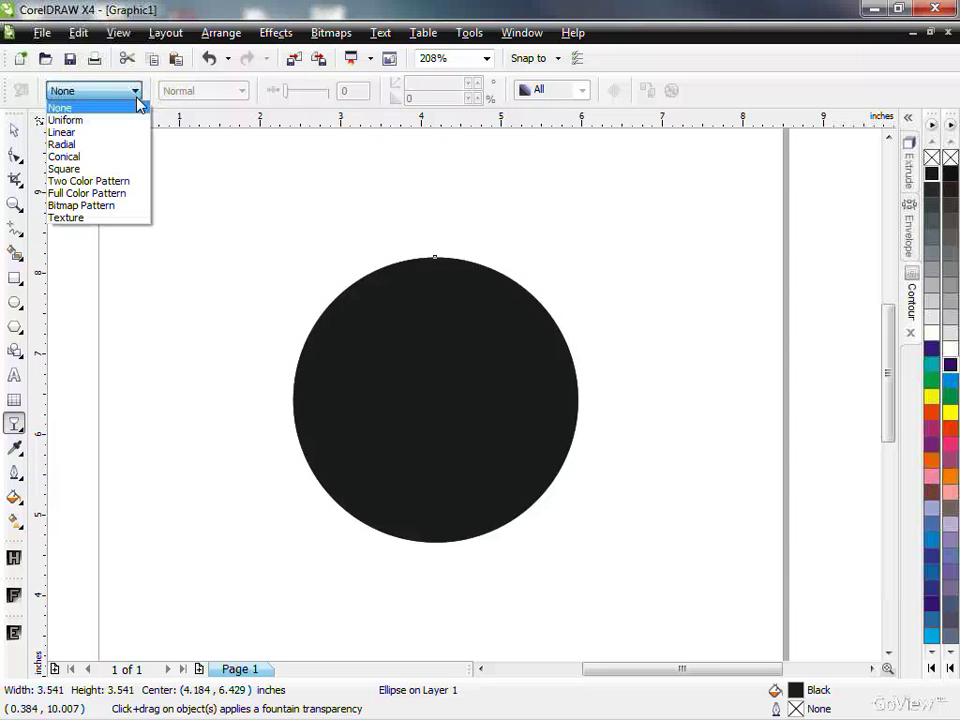
left_click(112, 146)
left_click(14, 129)
left_click(285, 246)
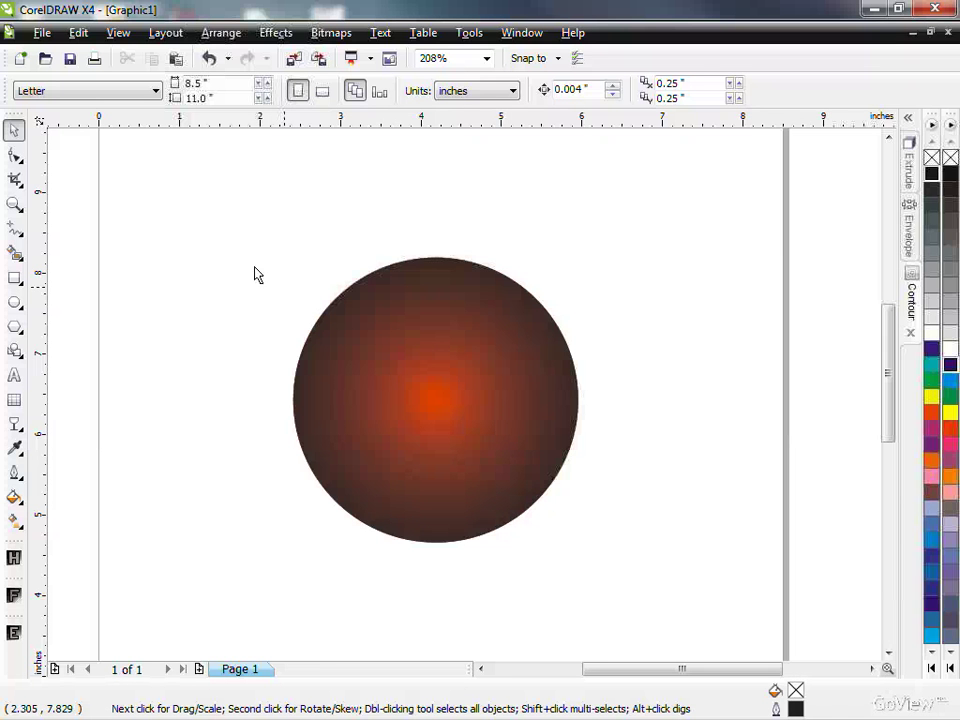
Make a concentric, slightly smaller copy of the transparent black circle, about 3.24 inches in diameter.
left_click(360, 332)
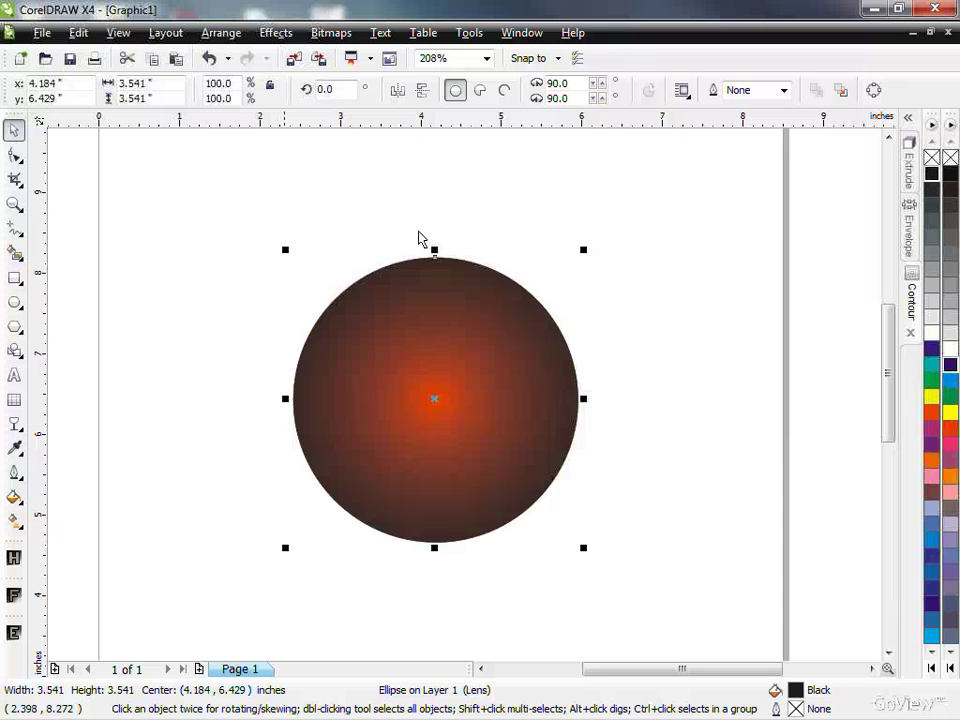
mouse_move(293, 265)
left_mouse_down()
mouse_move(340, 291)
mouse_move(306, 286)
mouse_move(272, 259)
mouse_move(298, 281)
mouse_move(276, 272)
left_mouse_up()
key("Escape")
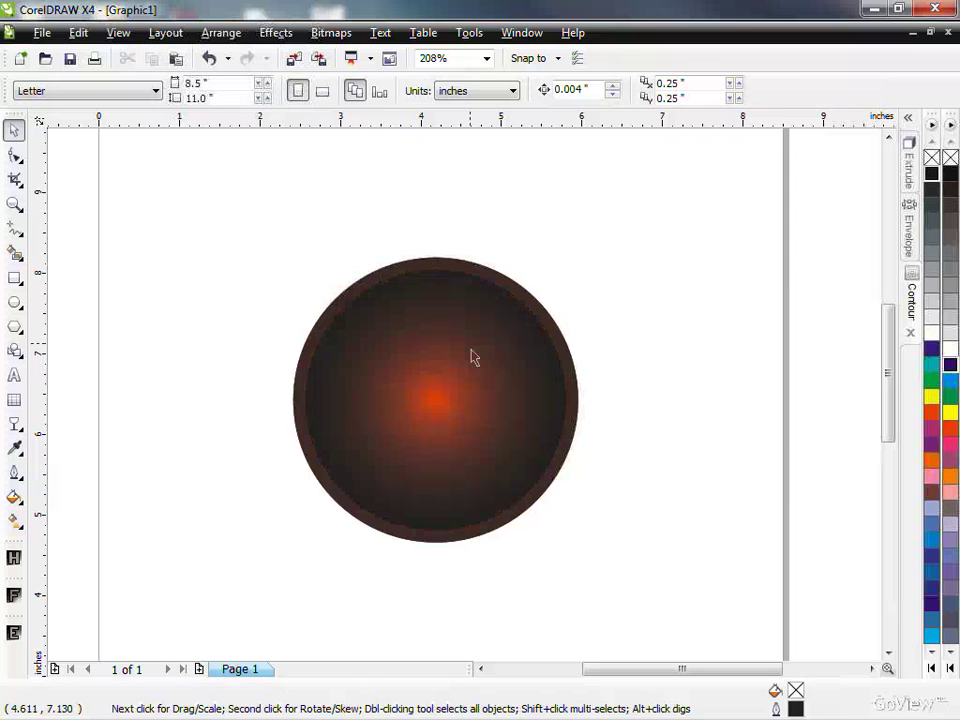
Clear the transparency from the smaller inner circle.
left_click(468, 350)
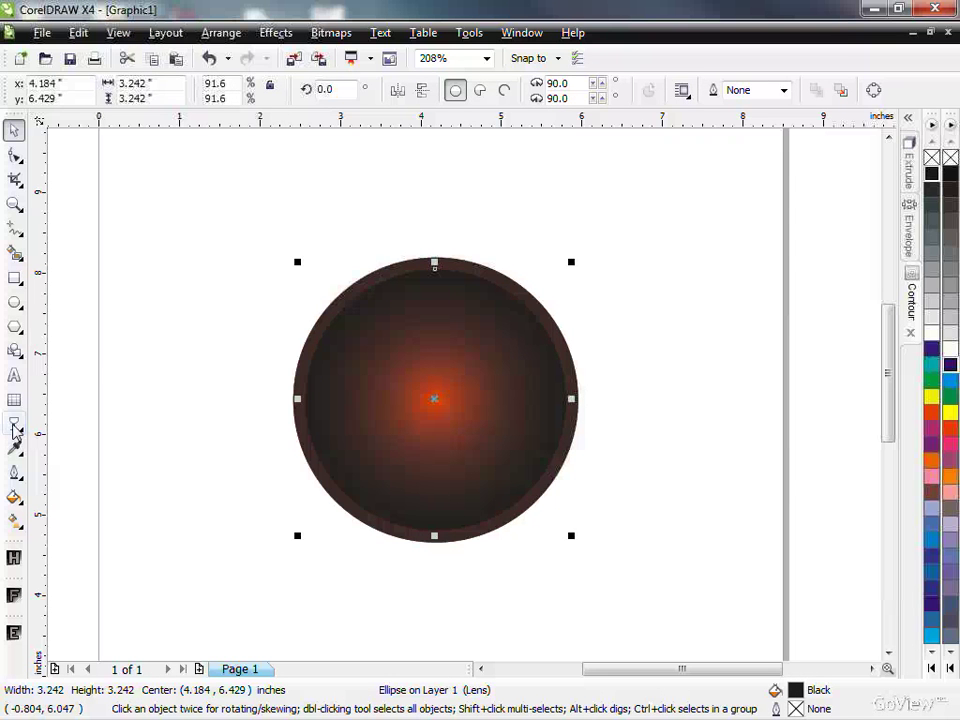
left_click(14, 426)
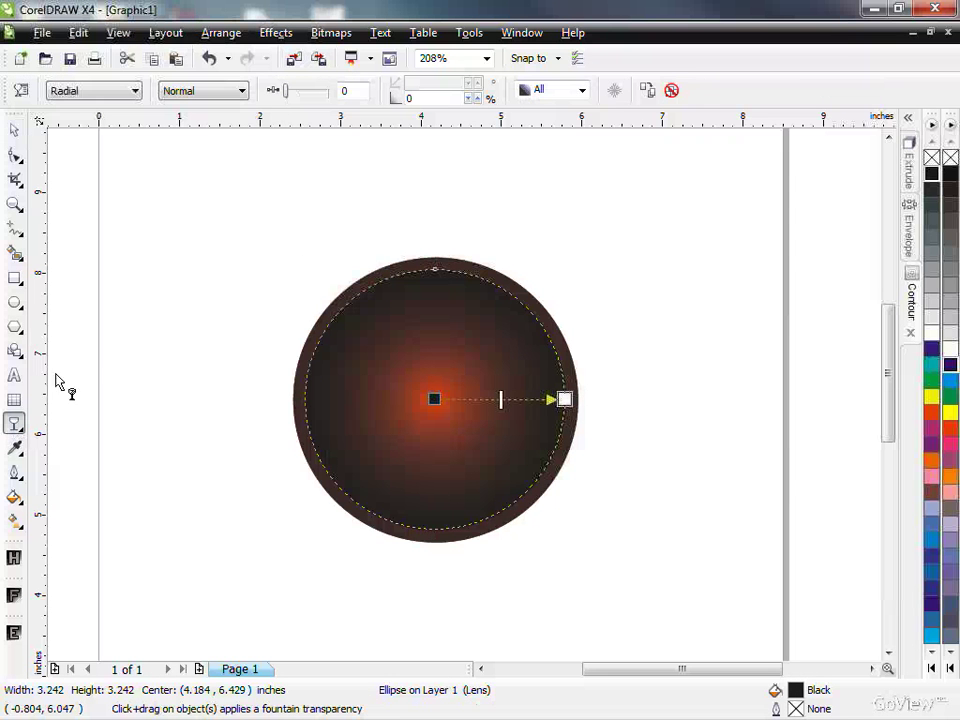
left_click(672, 91)
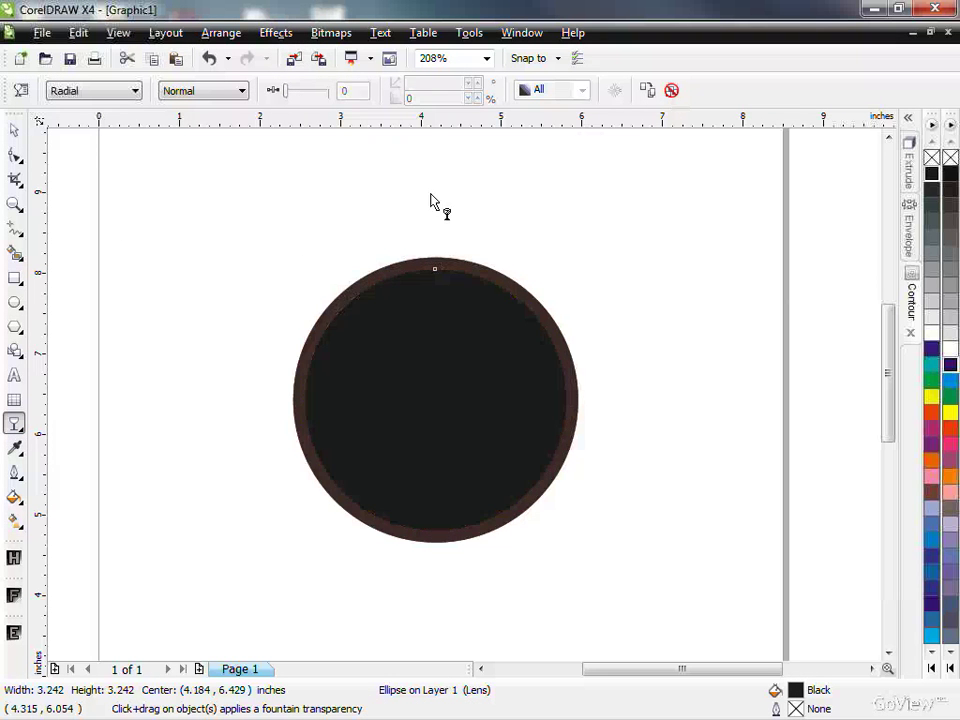
left_click(14, 131)
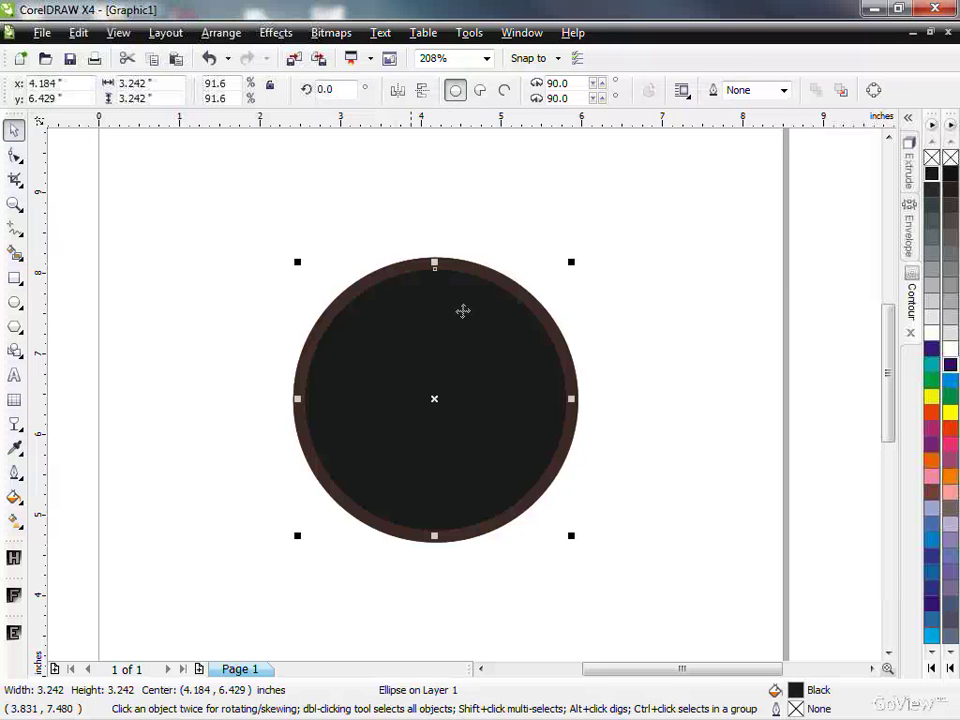
Place a copy of the inner black circle about 0.49 inches straight below it and fill the copy with red.
left_click(464, 306)
left_click_drag(463, 306, 470, 344)
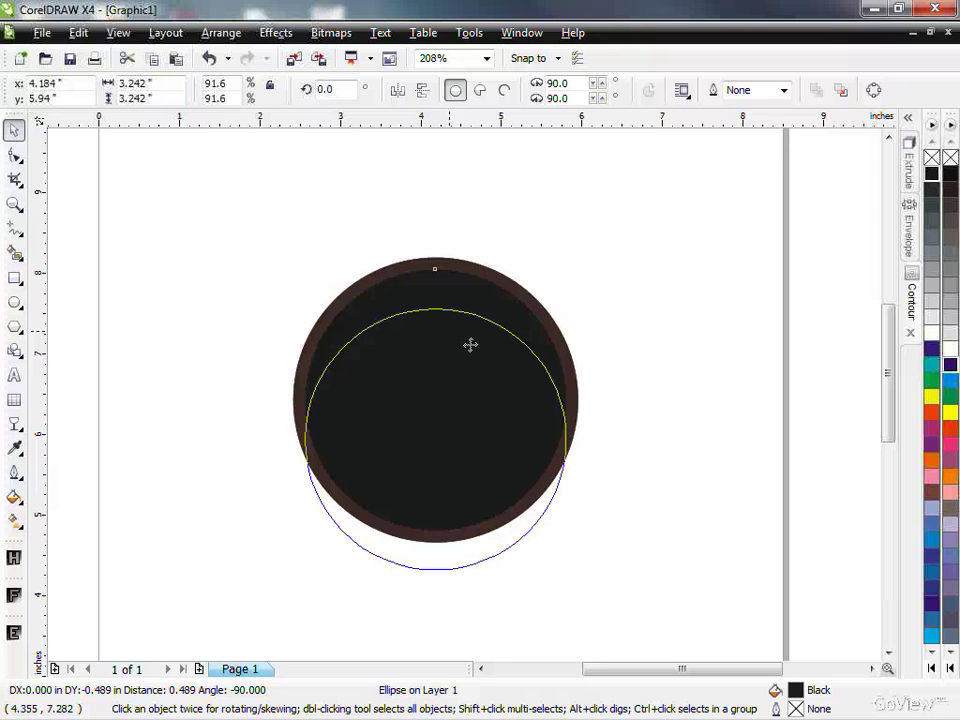
left_click_drag(470, 344, 471, 340)
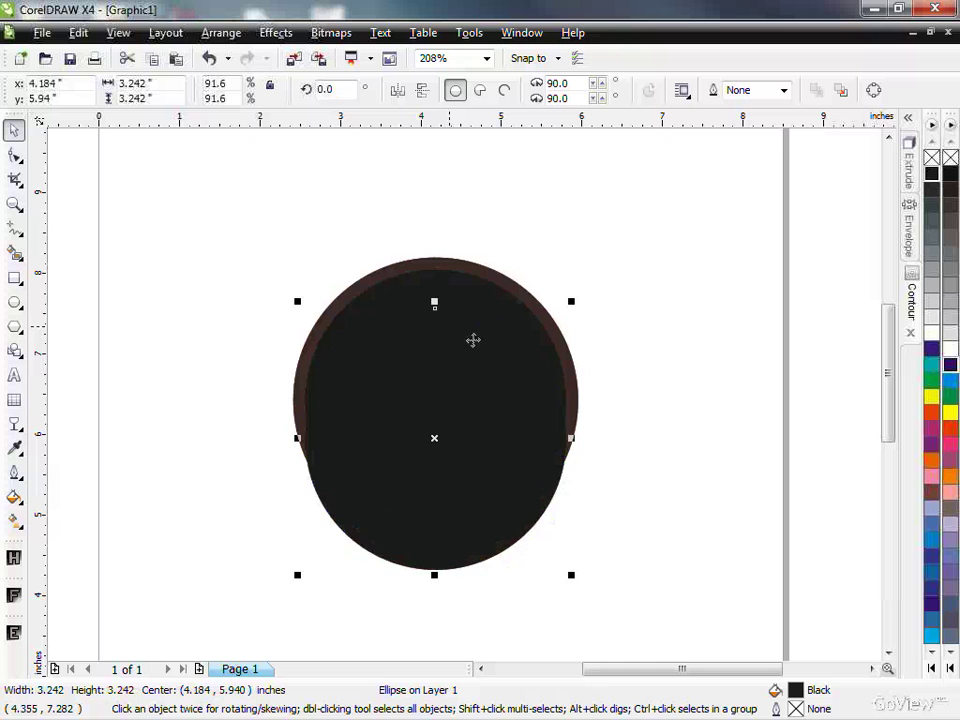
left_click(950, 348)
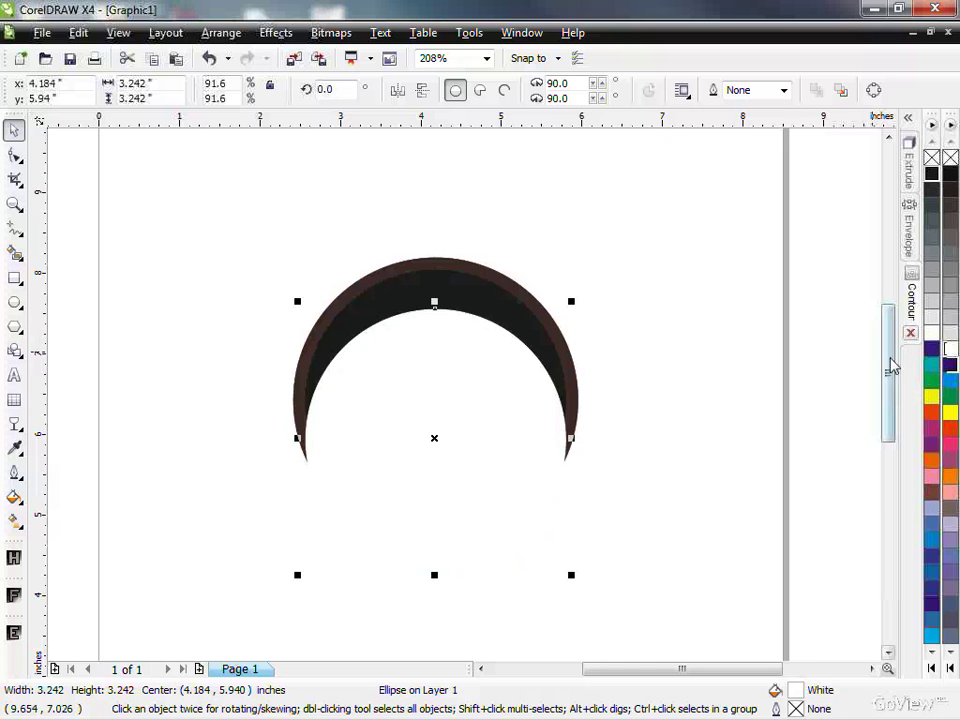
left_click(932, 412)
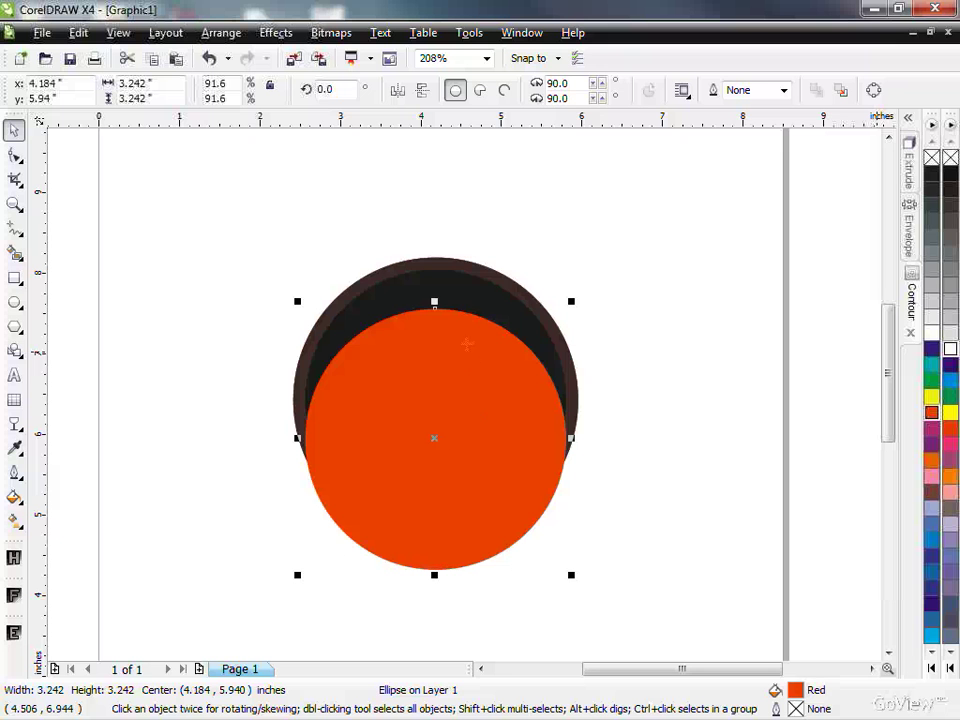
Trim the inner black circle with the offset red circle, leaving a crescent, and delete the red circle.
left_click(464, 296, "shift")
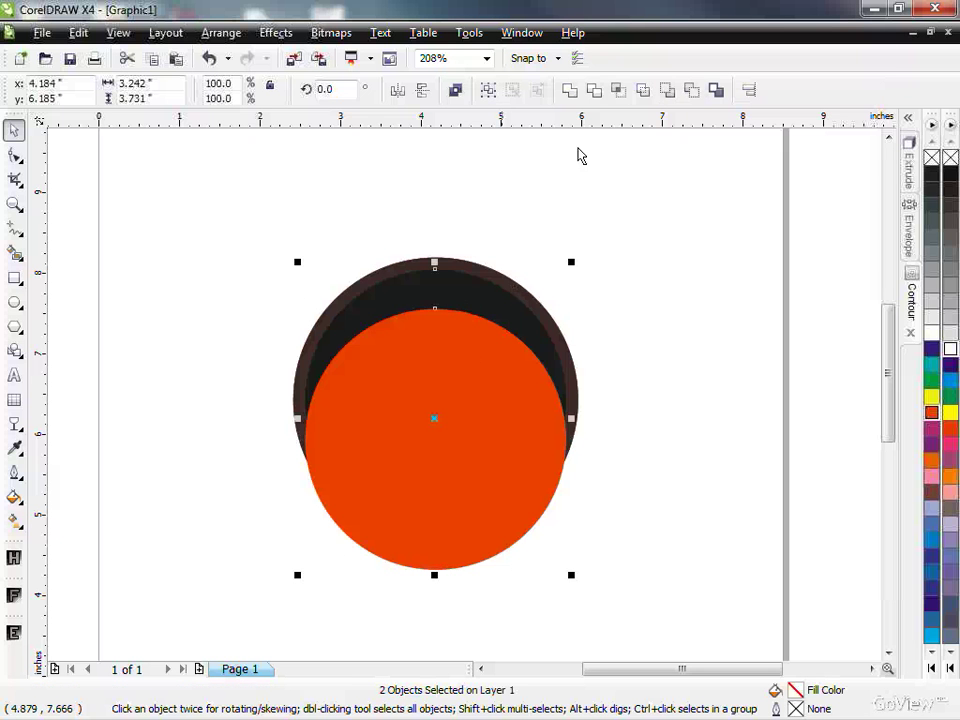
left_click(594, 92)
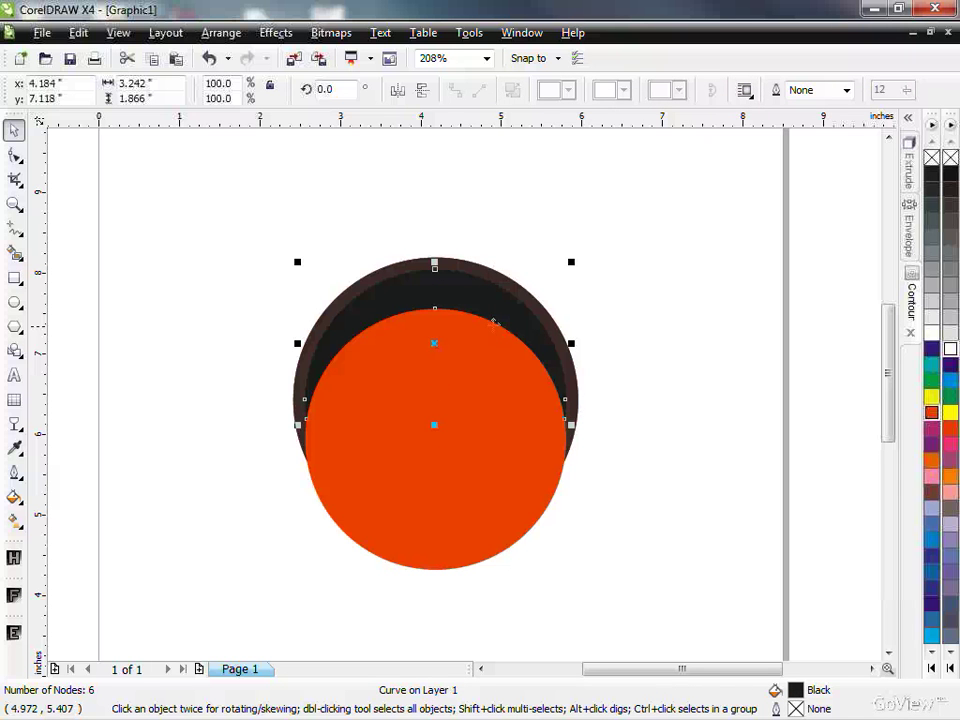
left_click(489, 407)
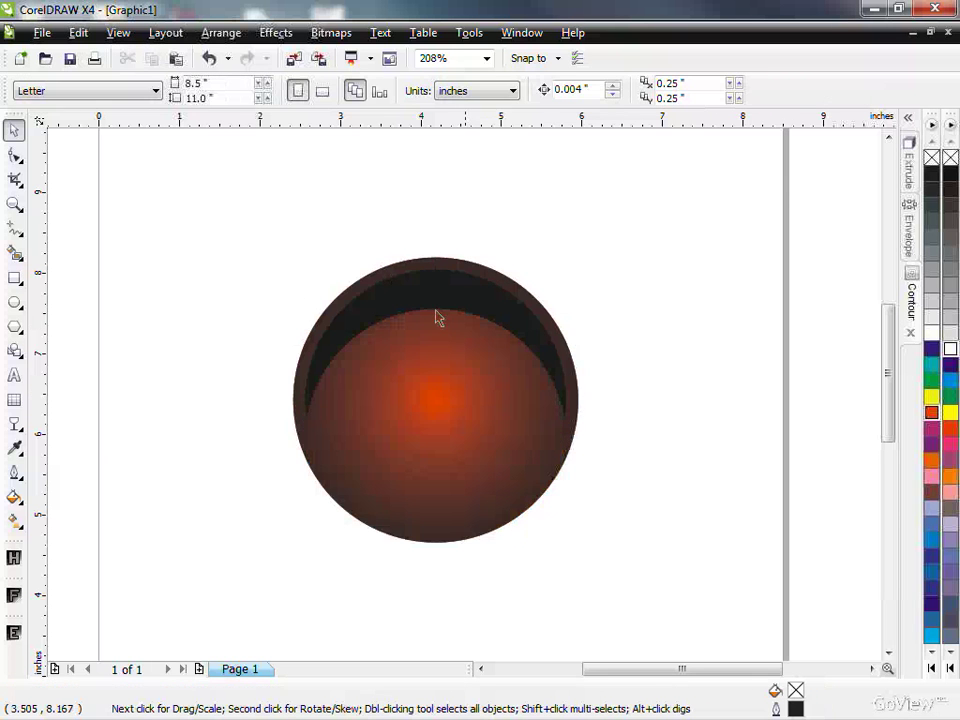
Fill the crescent with white and pull the middle node of its lower edge straight down by about 0.4 inches.
left_click(451, 318)
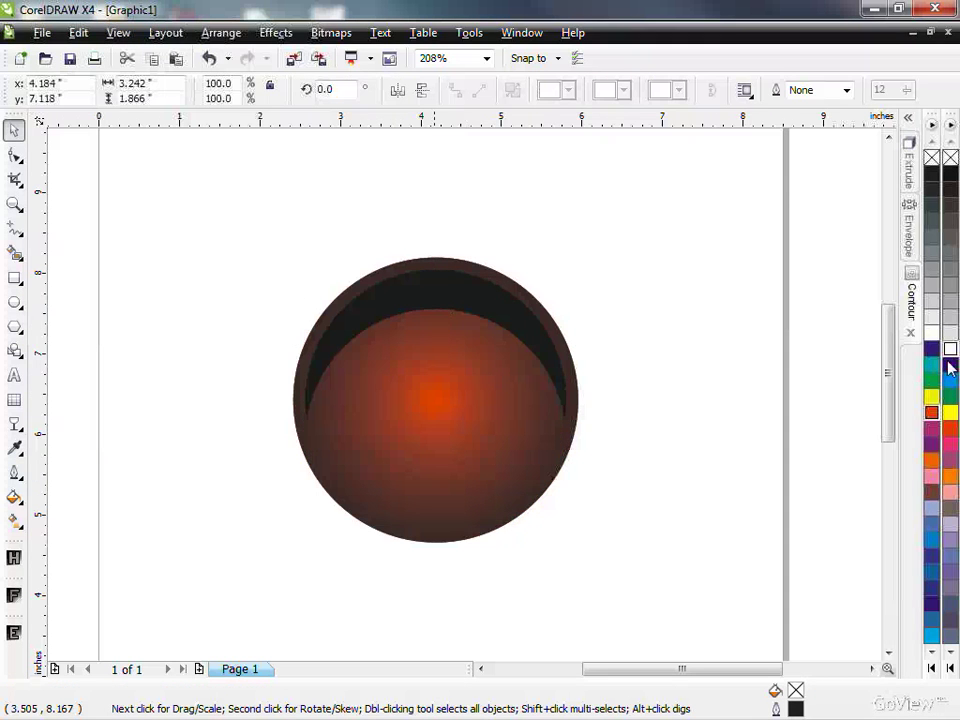
left_click(660, 320)
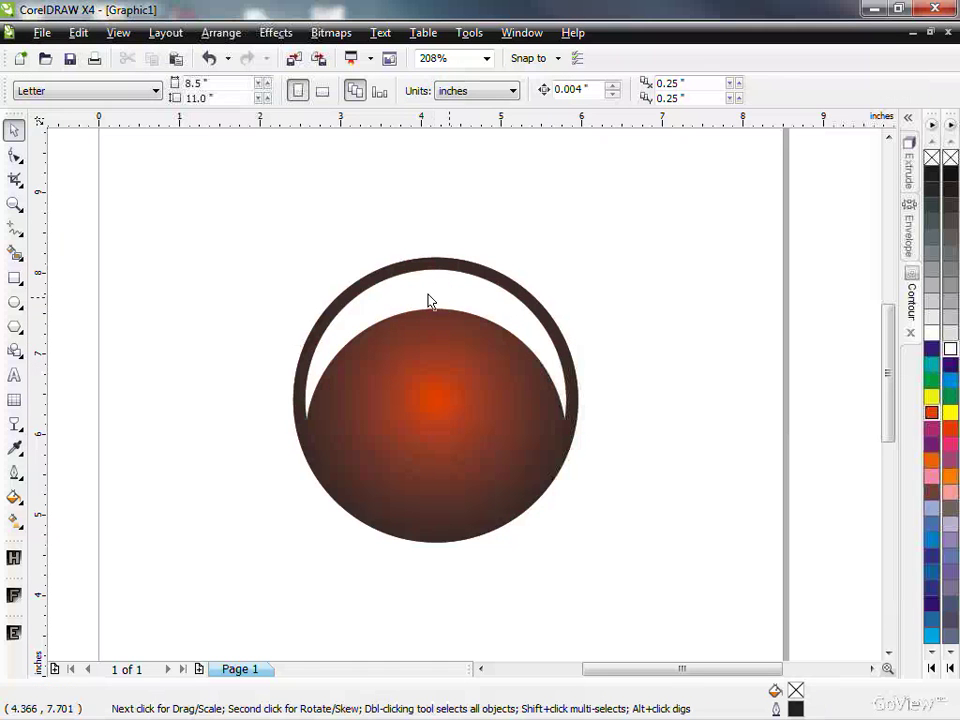
key("F10")
left_click(437, 310)
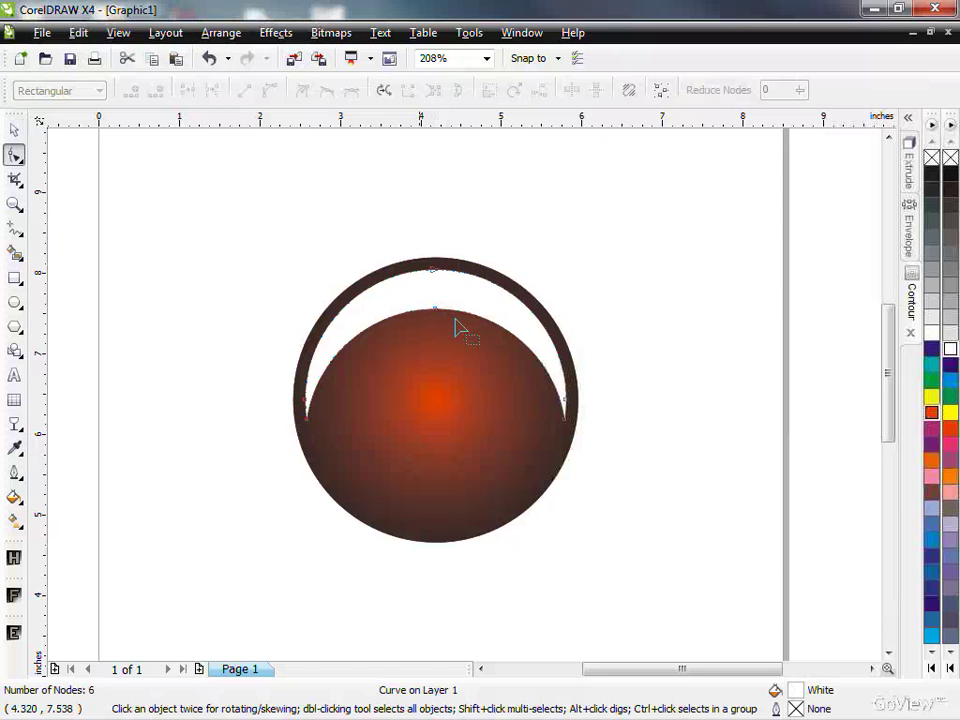
left_click_drag(437, 316, 435, 342)
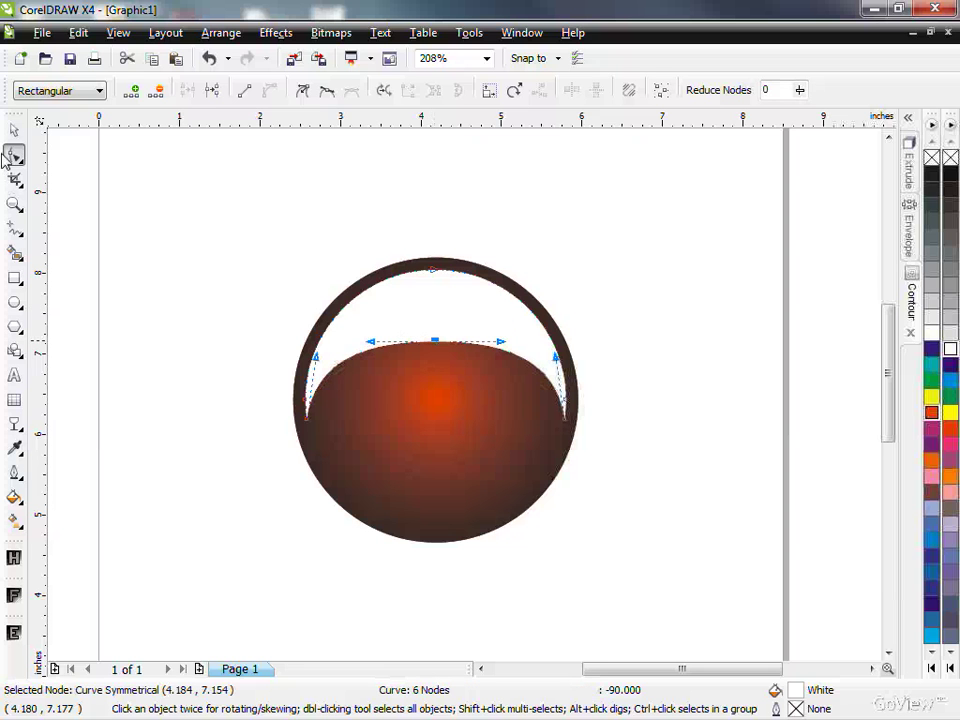
left_click(15, 131)
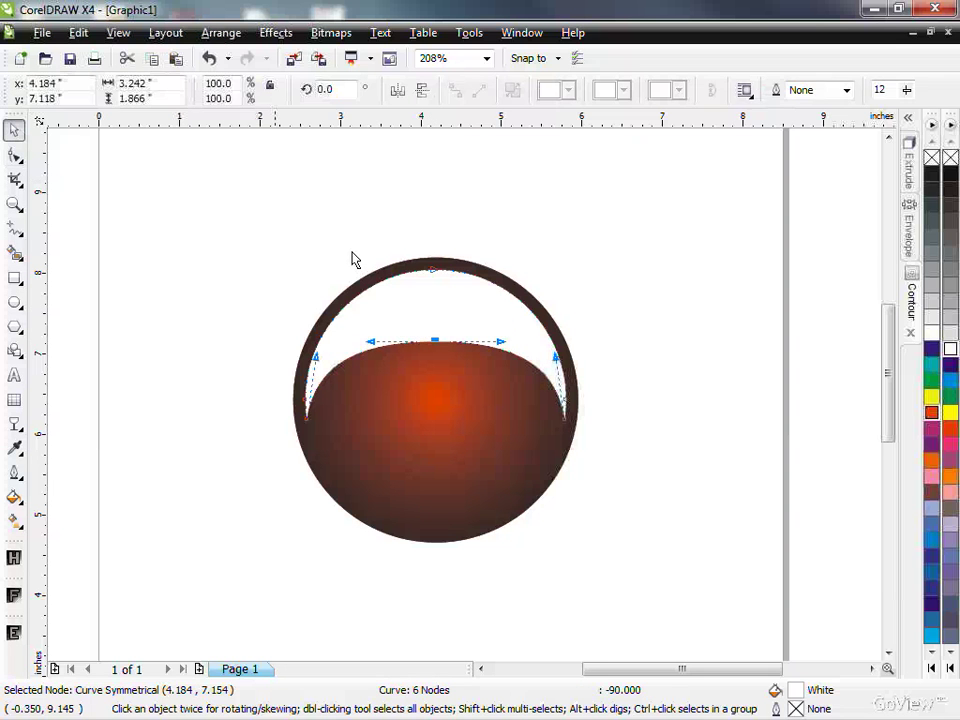
left_click(294, 206)
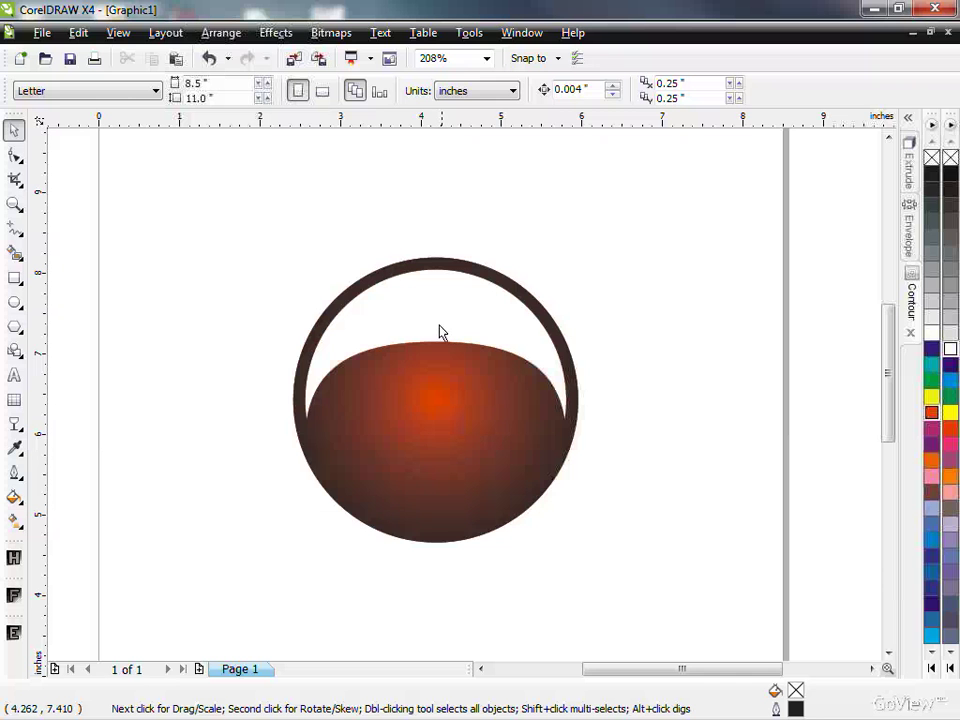
Apply a vertical linear transparency to the white crescent, starting opaque just above the outer circle and fading out just below the crescent's lower middle.
left_click(409, 333)
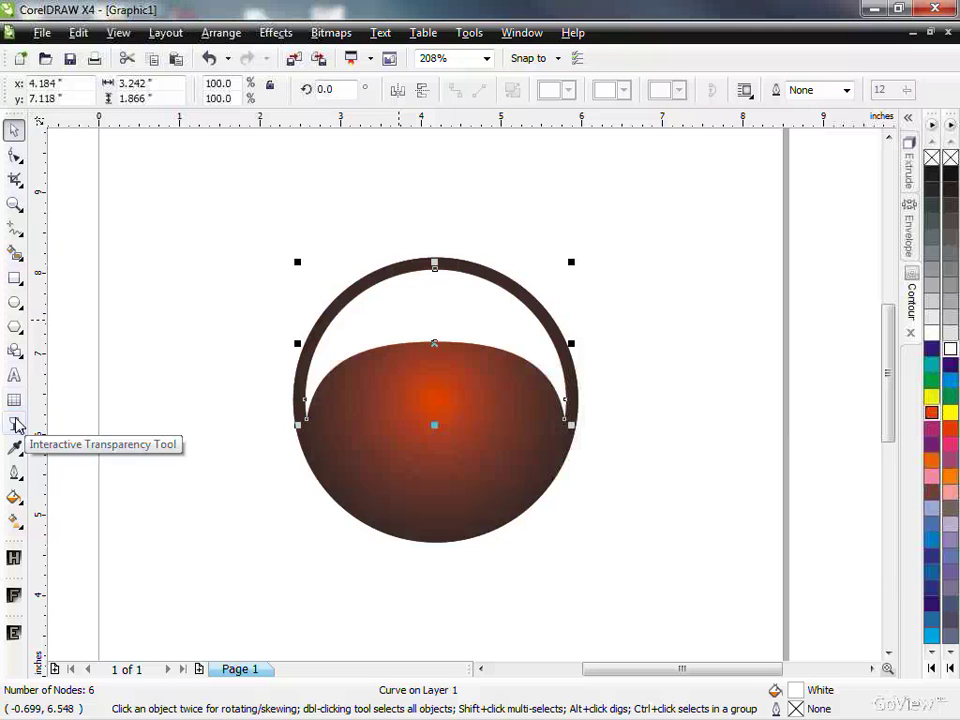
left_click(15, 424)
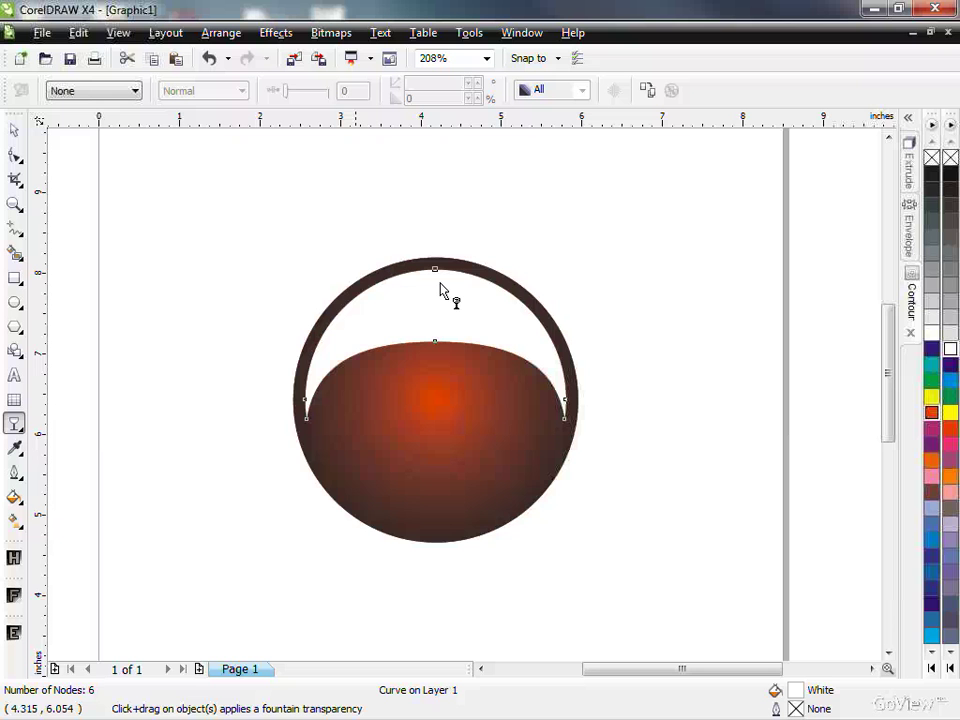
left_click_drag(434, 281, 434, 374)
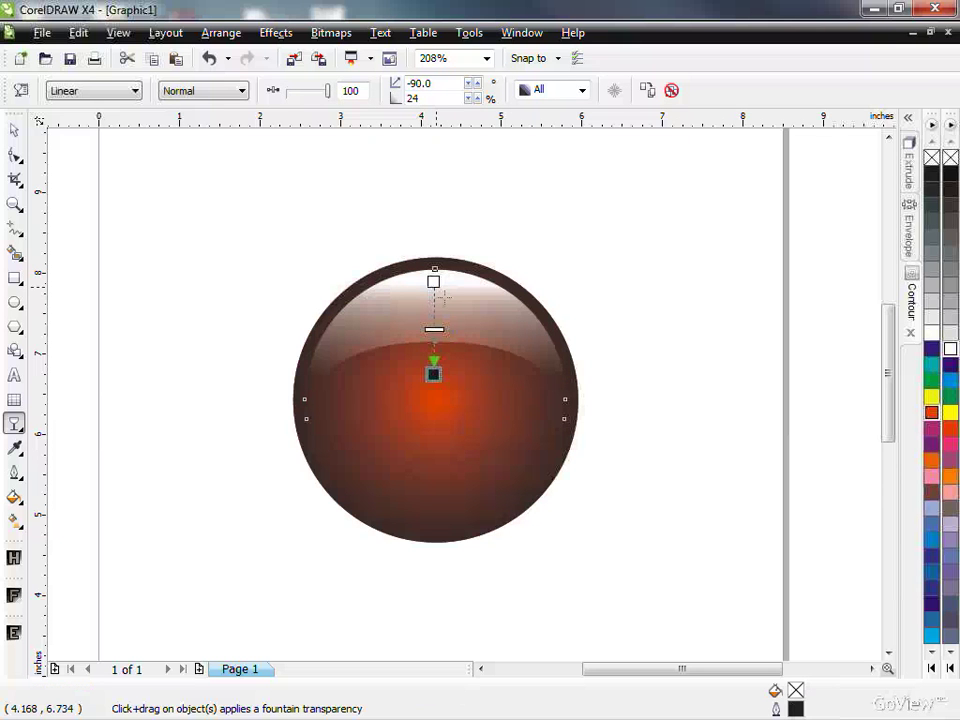
left_click_drag(434, 281, 433, 247)
left_click_drag(433, 374, 433, 347)
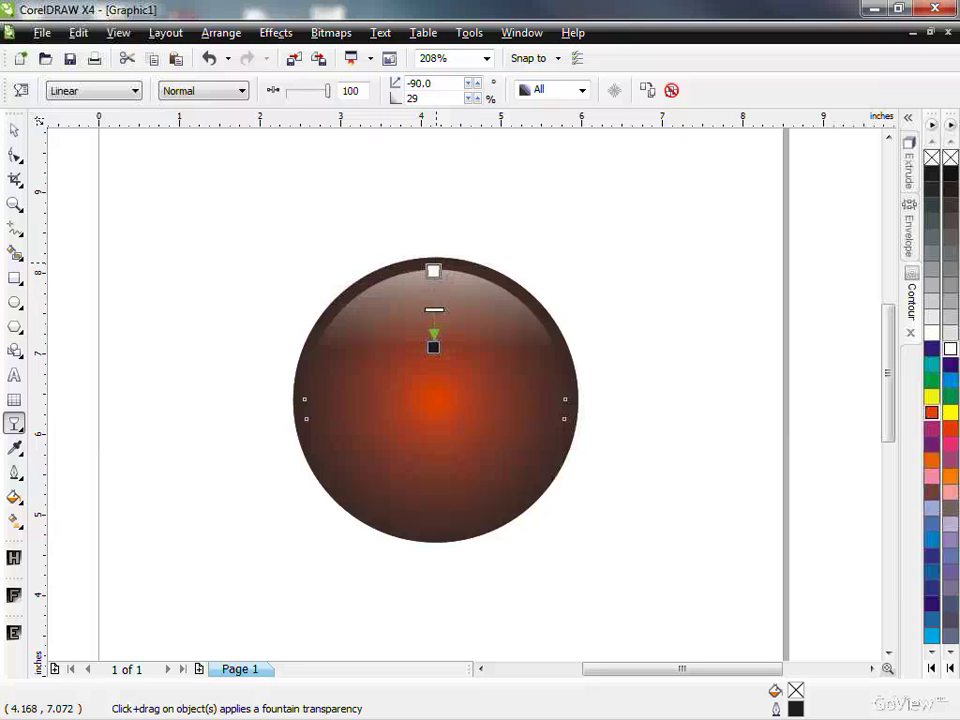
left_click(433, 271)
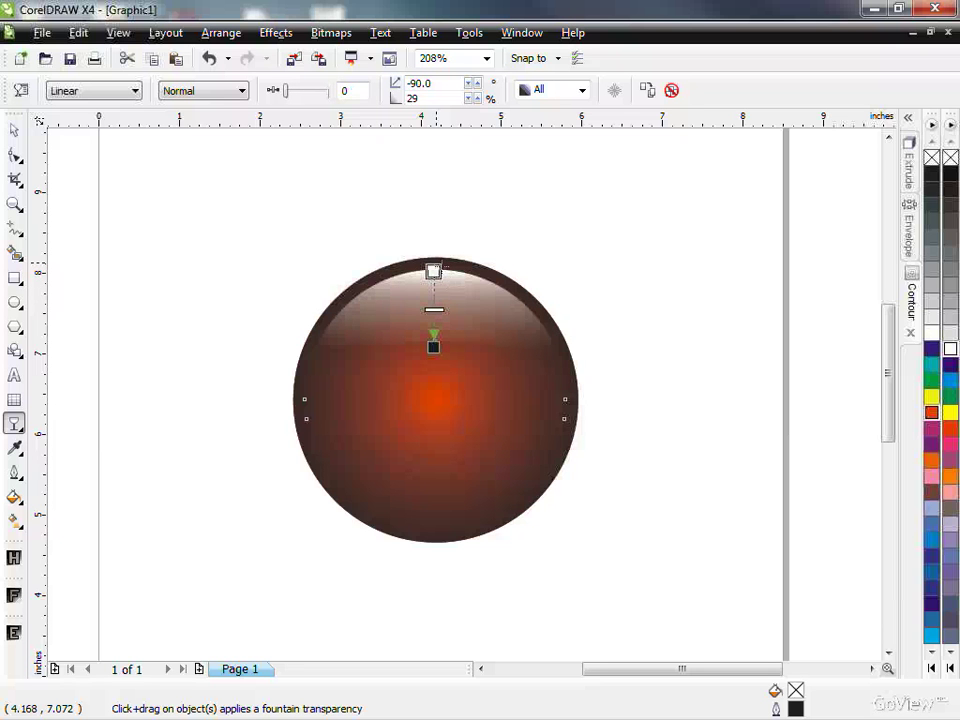
left_click_drag(434, 270, 433, 251)
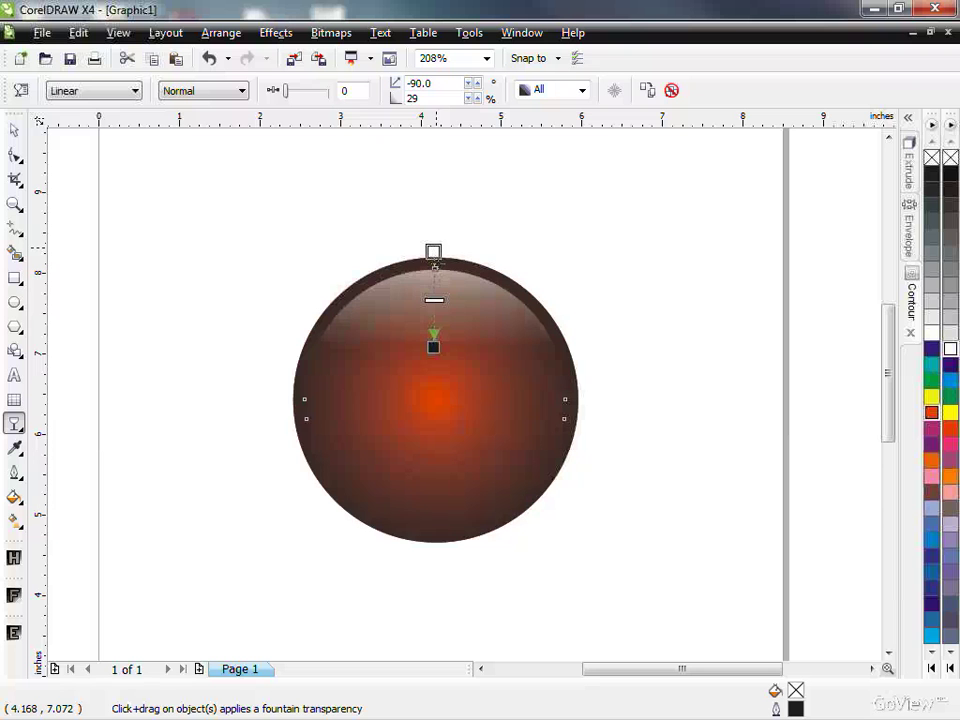
Raise the clear end of the white highlight's linear transparency slightly, to the crescent's lower middle edge.
left_click(12, 130)
left_click(237, 212)
left_click(469, 326)
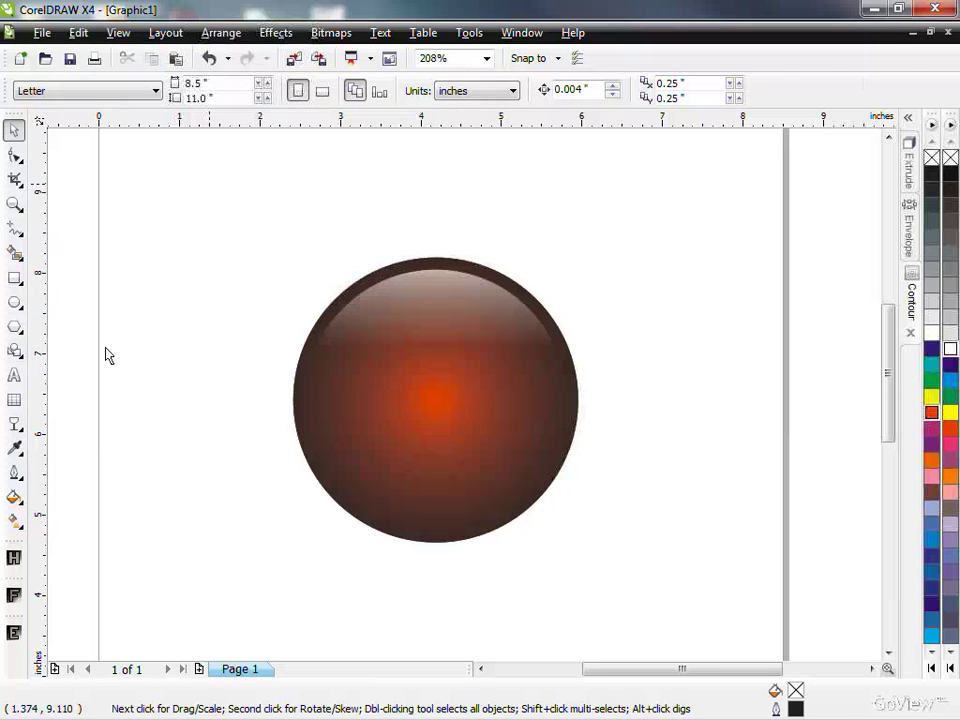
left_click(12, 423)
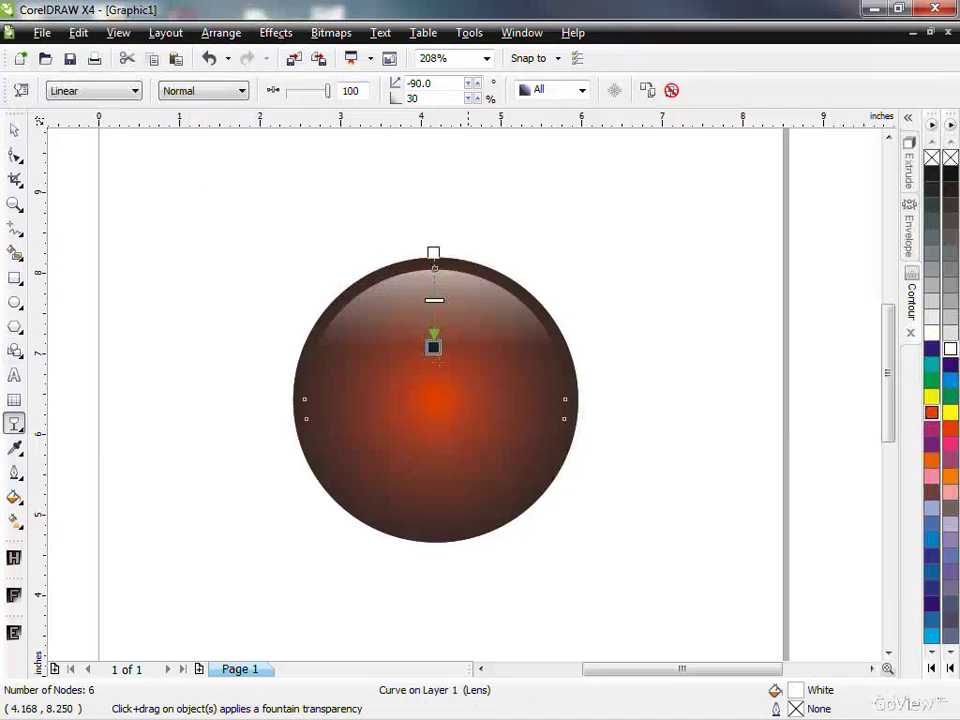
mouse_move(433, 347)
left_mouse_down()
mouse_move(433, 356)
mouse_move(433, 342)
left_mouse_up()
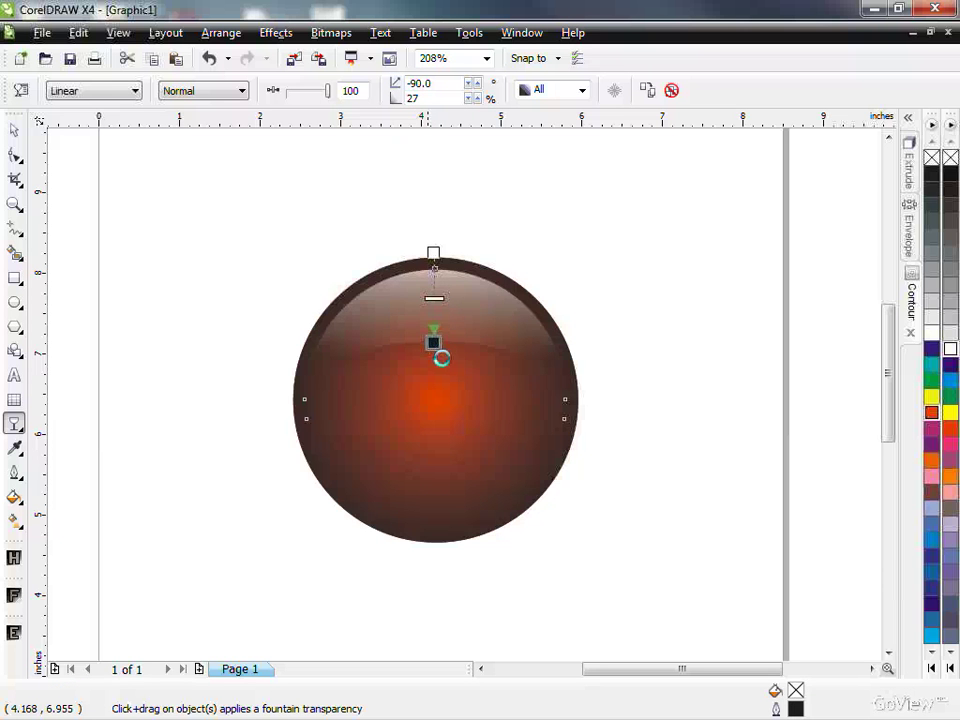
left_click(13, 206)
key("shift+F4")
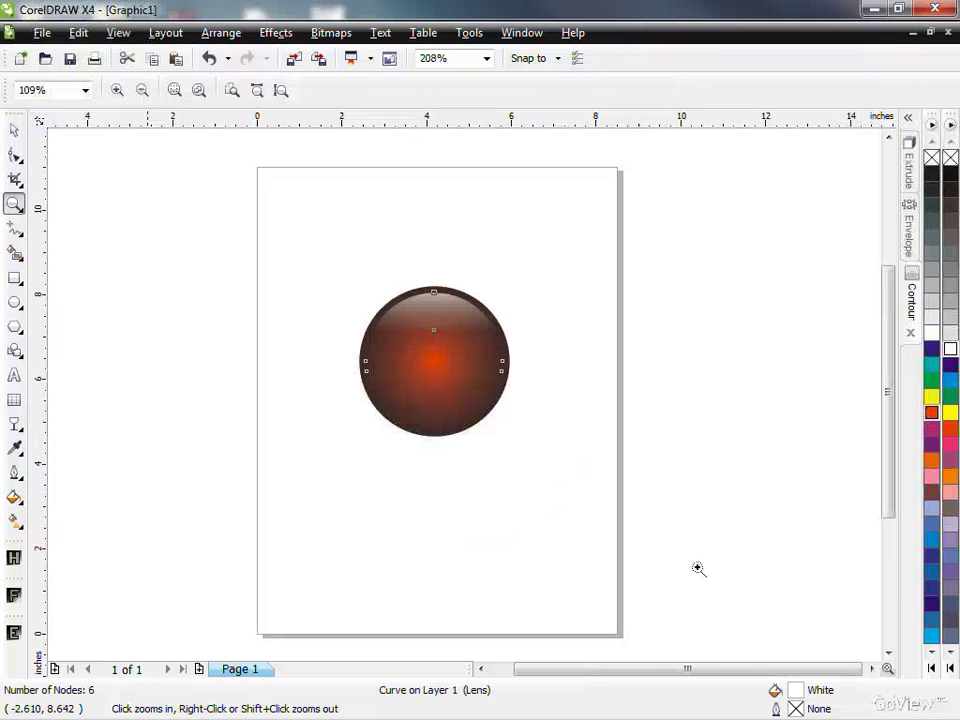
left_click_drag(147, 268, 755, 590)
left_click(14, 131)
left_click(181, 352)
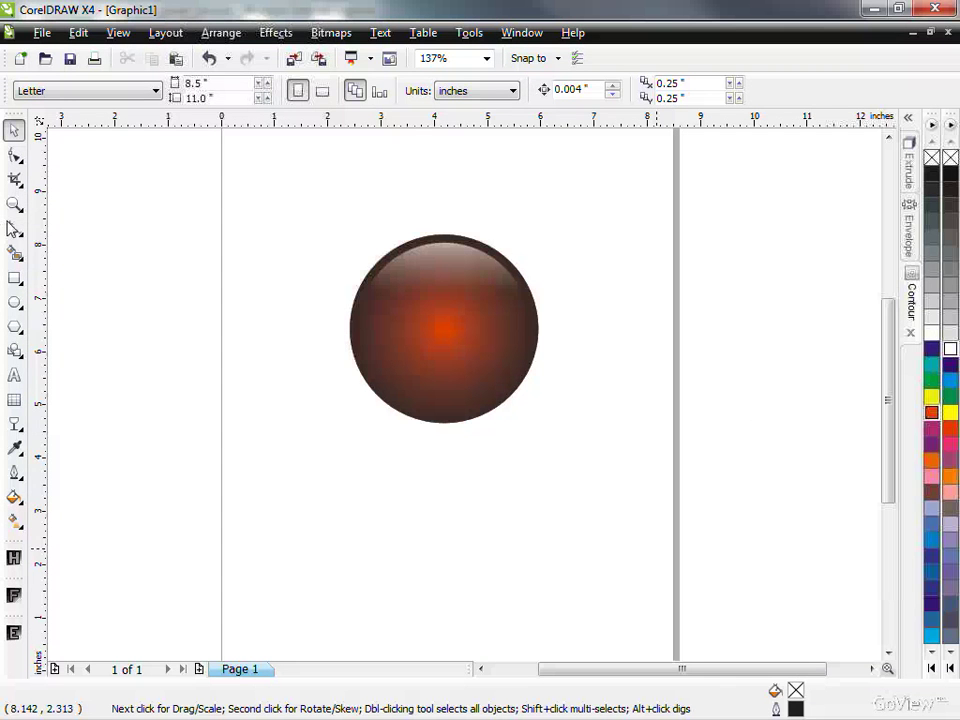
Paste the copied desktop screenshot and move it up and right off the red button, centred at about (19.16, 15.96) inches.
left_click(14, 203)
right_click(269, 242)
right_click(269, 242)
right_click(281, 253)
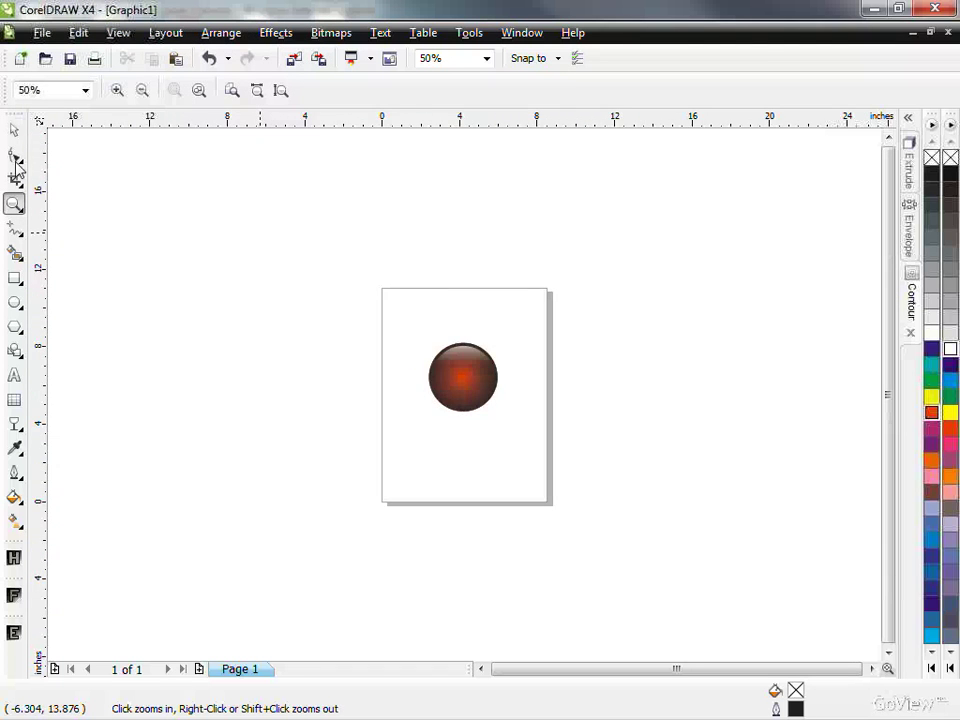
key("F3")
left_click(14, 130)
key("ctrl+v")
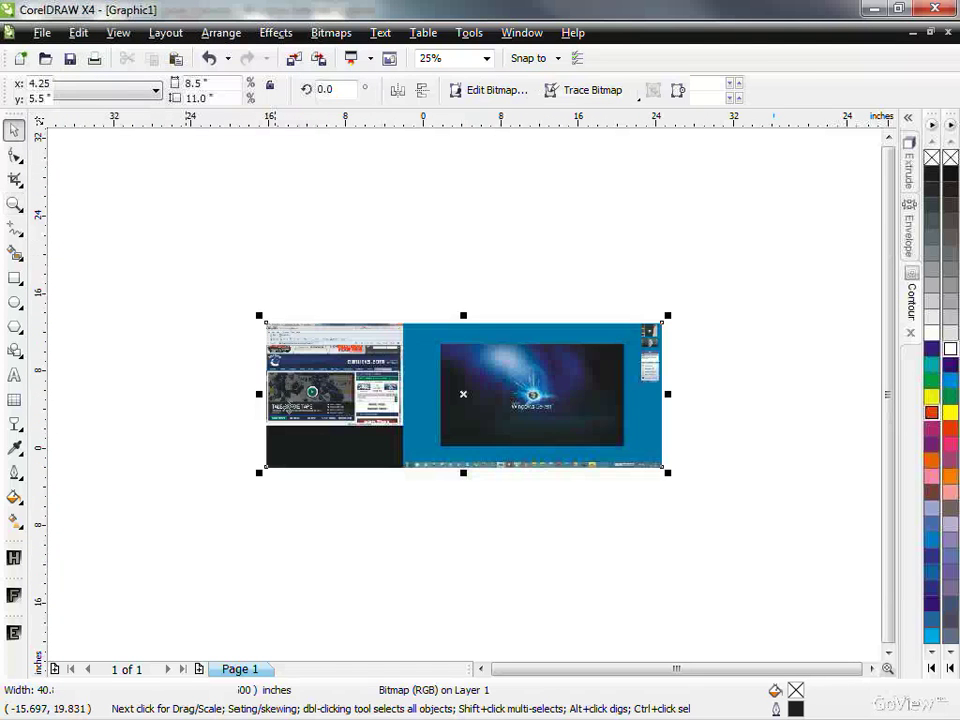
left_click_drag(458, 361, 603, 260)
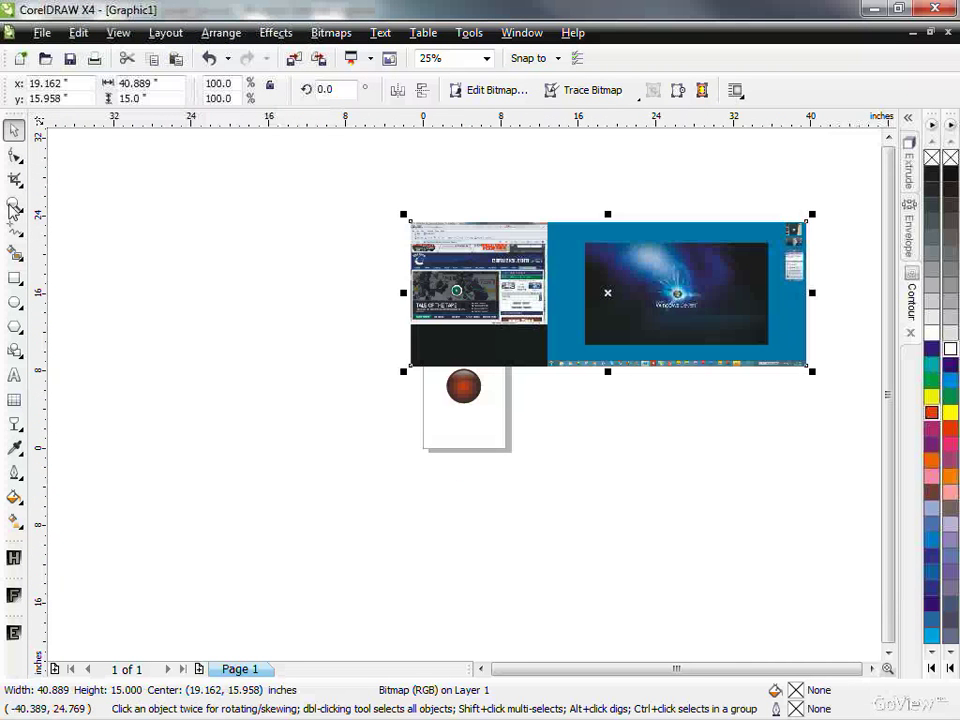
Draw a rectangle about 1.79 by 1.67 inches around the screenshot's green play button and intersect it with the screenshot.
key("z")
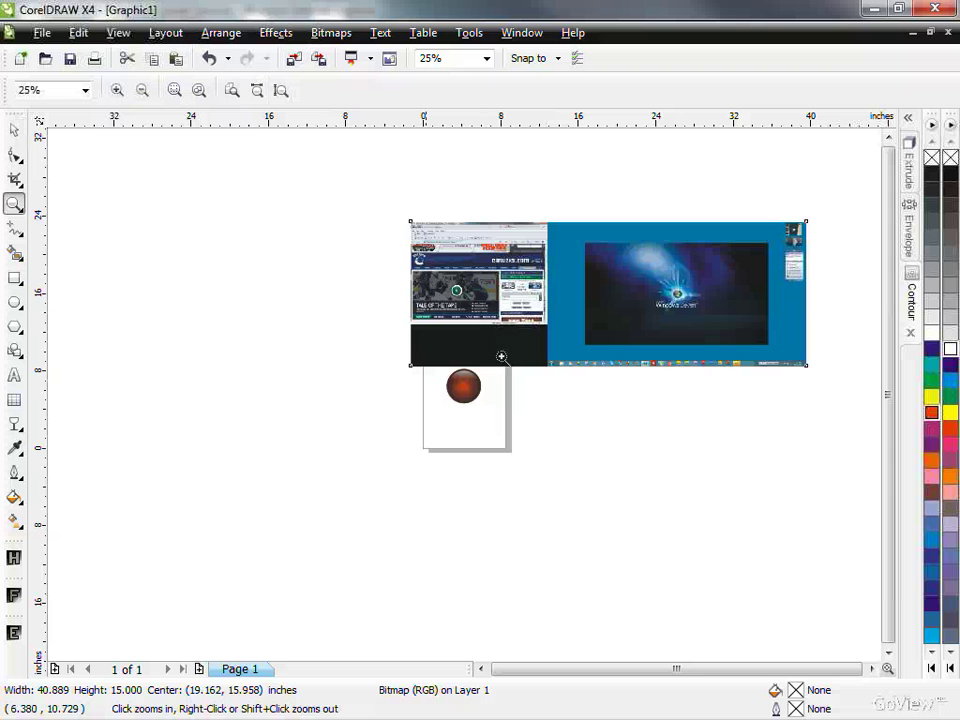
left_click_drag(426, 252, 494, 348)
left_click_drag(217, 219, 600, 459)
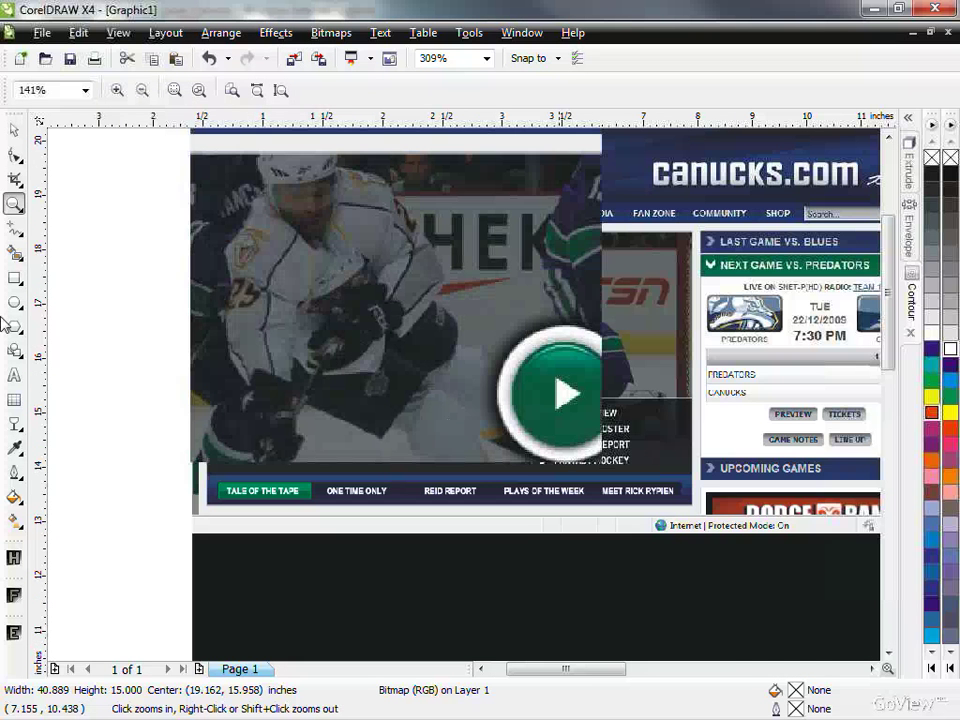
left_click(14, 279)
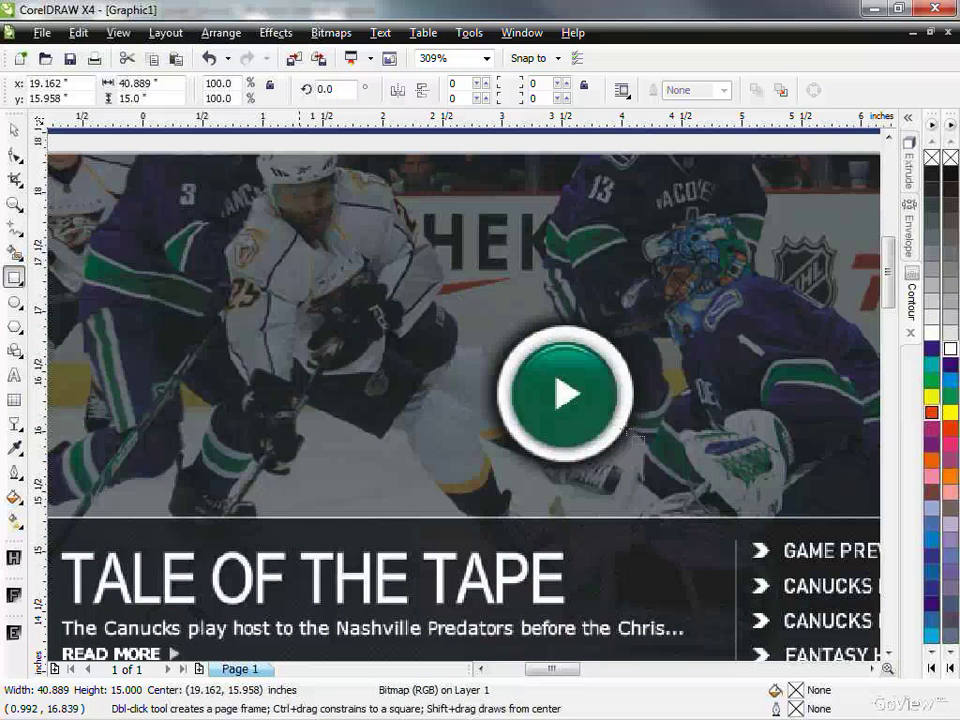
left_click_drag(458, 297, 671, 496)
key("space")
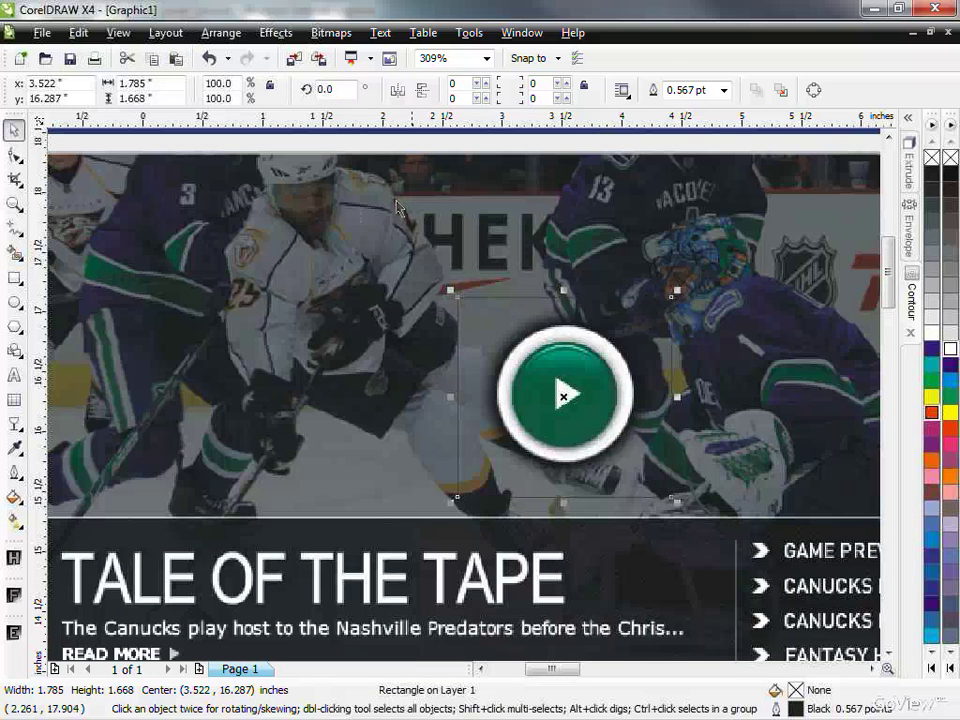
left_click(350, 213, "shift")
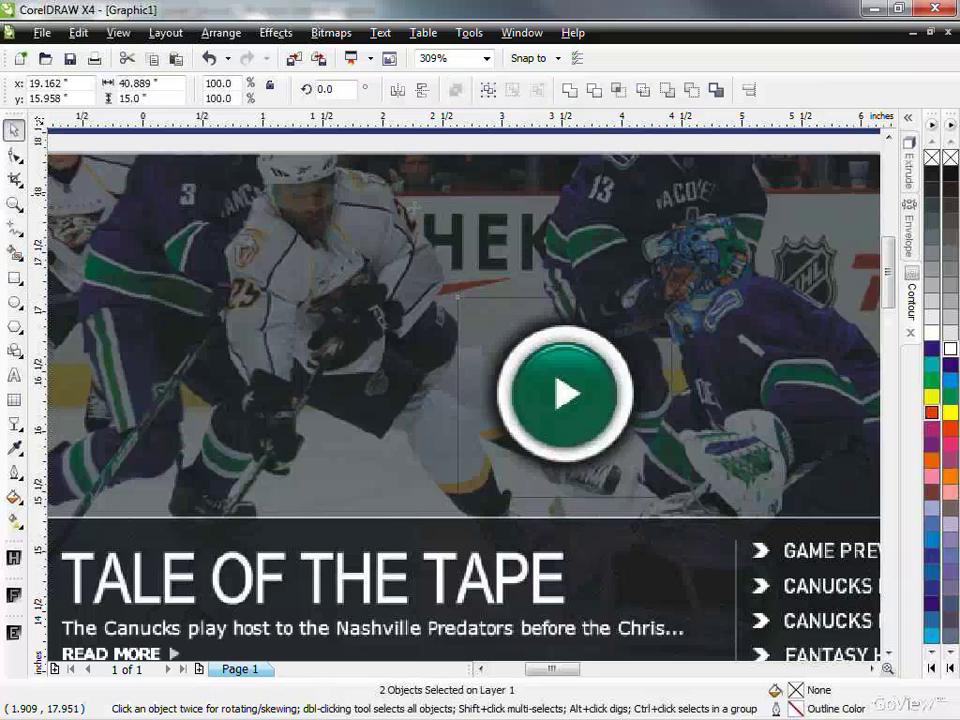
left_click(619, 95)
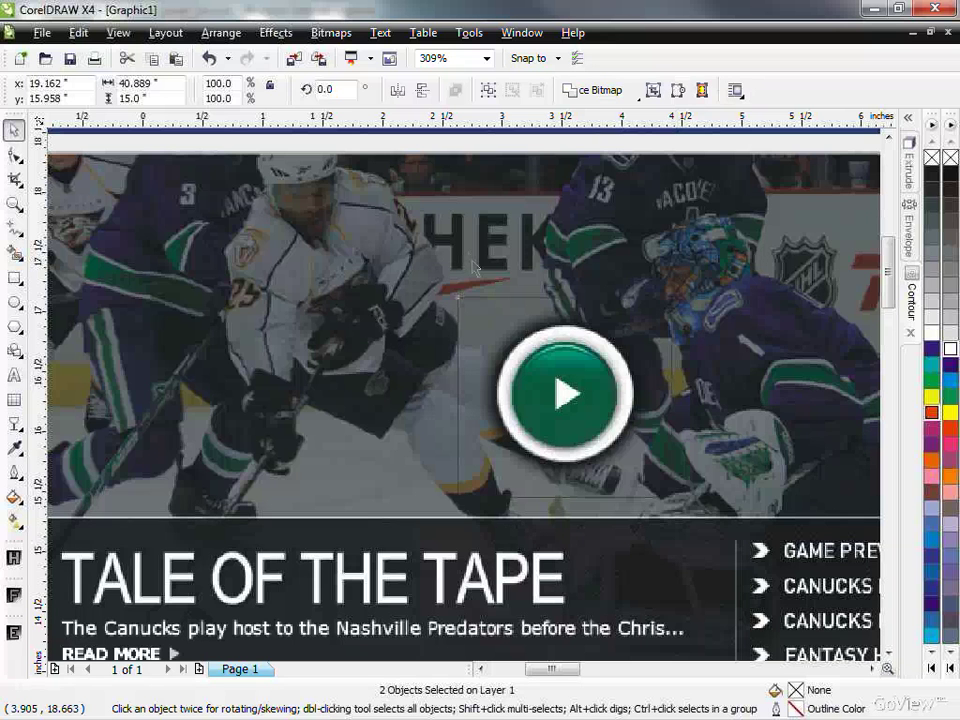
Delete the full screenshot and the cropping rectangle, leaving only the cropped play button image.
left_click(471, 254)
key("Delete")
left_click_drag(497, 340, 337, 264)
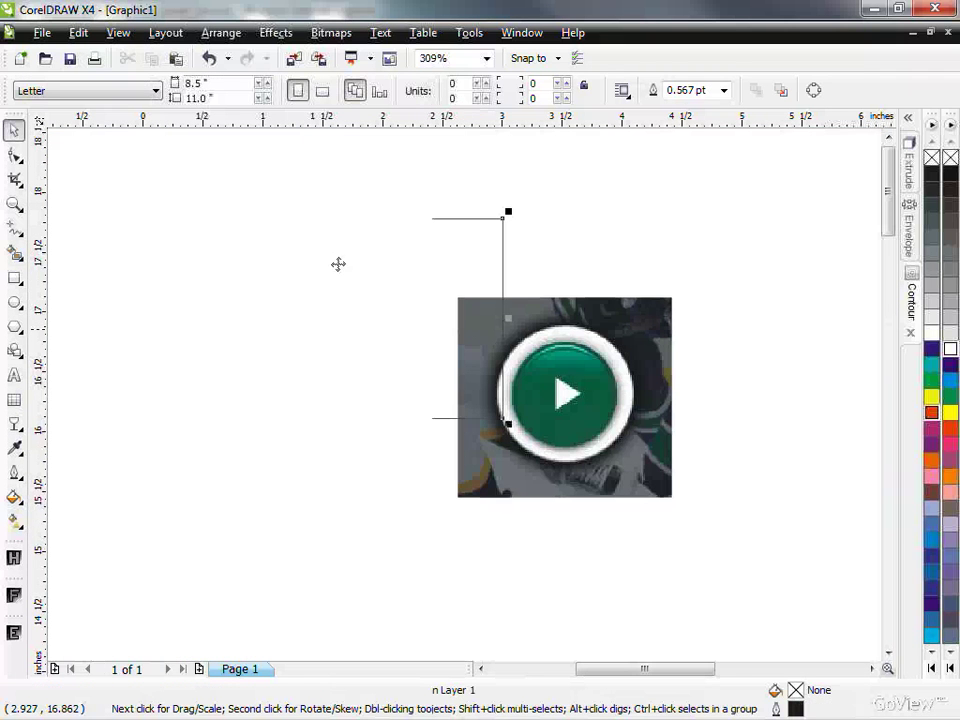
key("Delete")
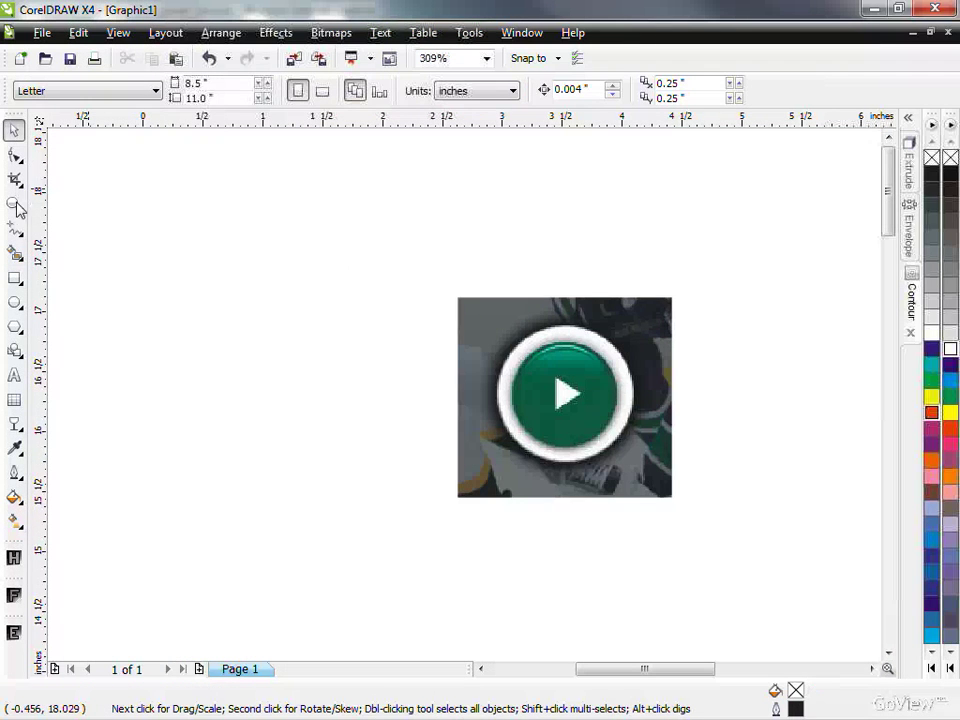
Move the cropped play button image beside the red button, to its left, centred at about (-0.19, 6.33) inches.
left_click(17, 206)
right_click(331, 350)
right_click(388, 390)
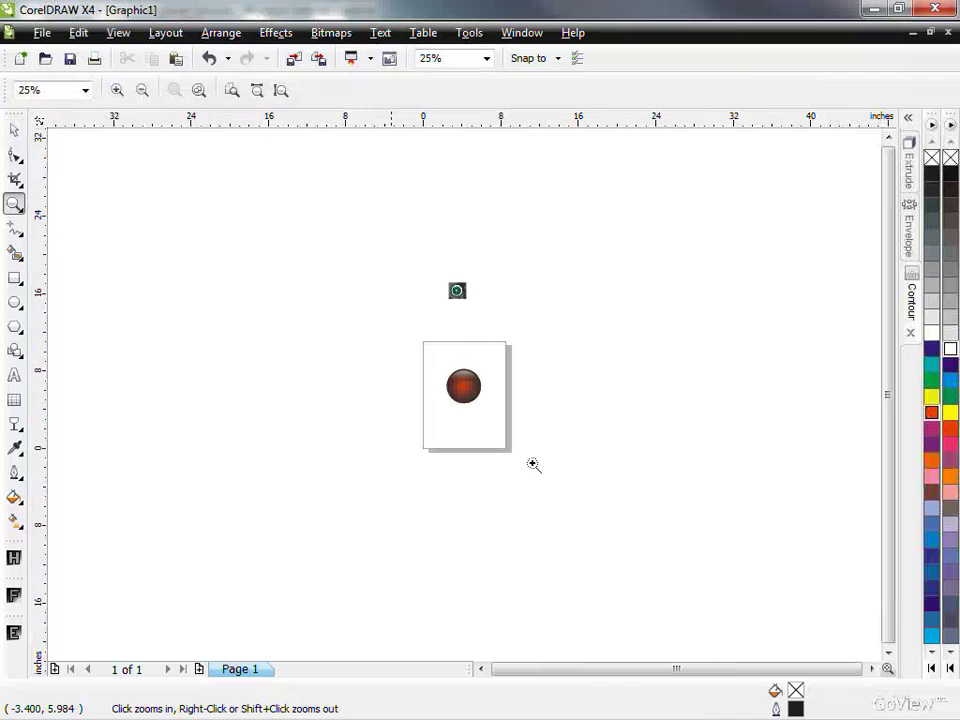
key("F4")
left_click(14, 130)
left_click_drag(473, 214, 384, 454)
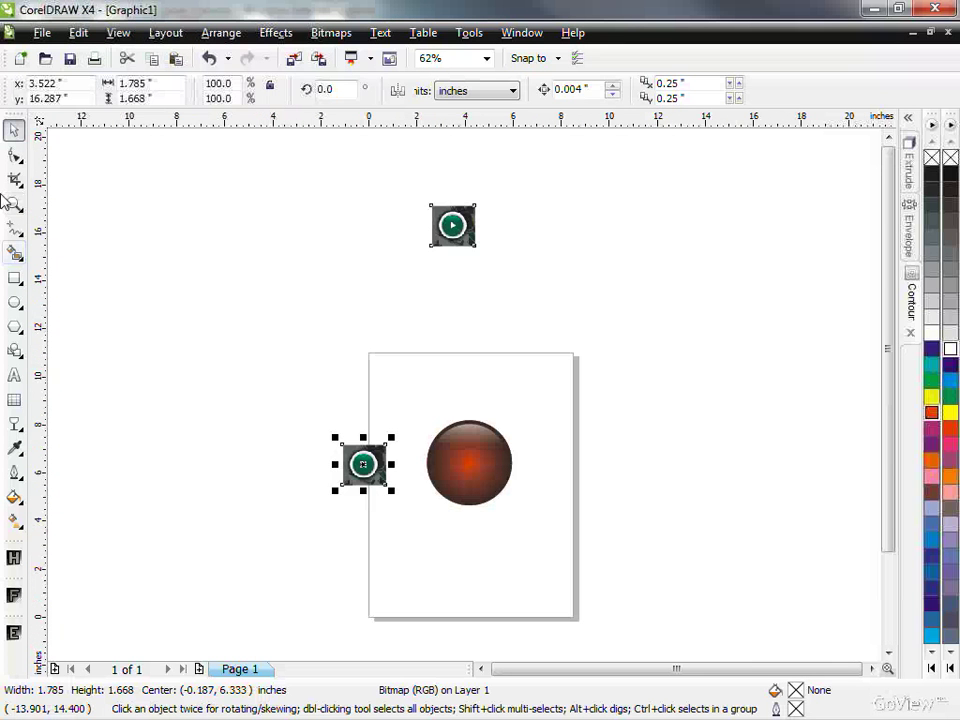
Make a concentric copy of the button's black outer circle enlarged to about 4.23 inches and send it to the back of the page.
left_click(14, 204)
left_click_drag(542, 554, 584, 532)
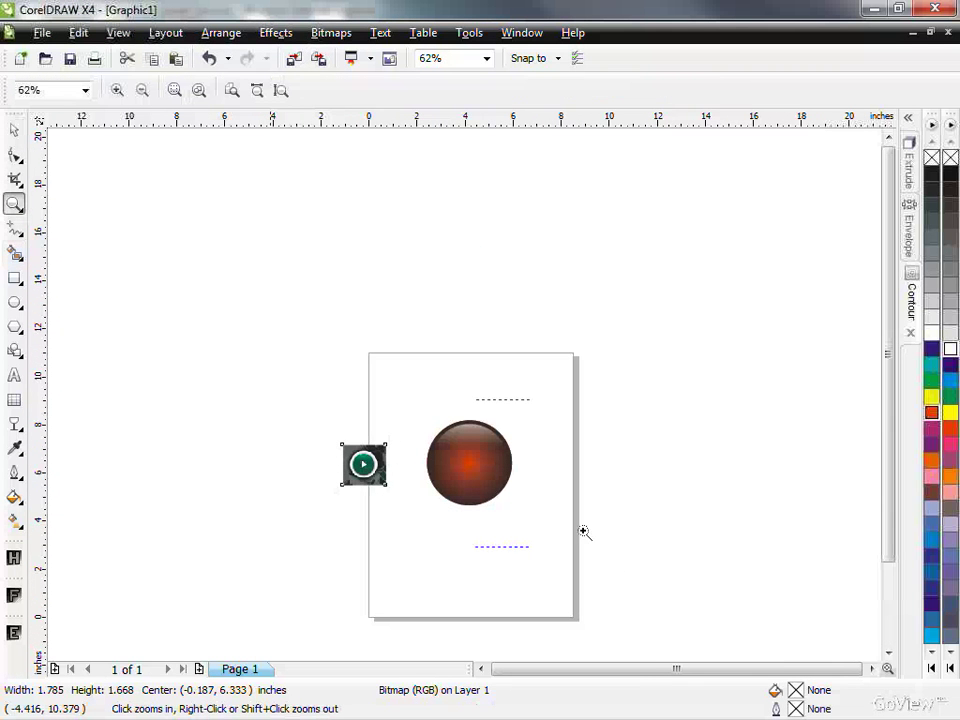
left_click_drag(115, 224, 727, 555)
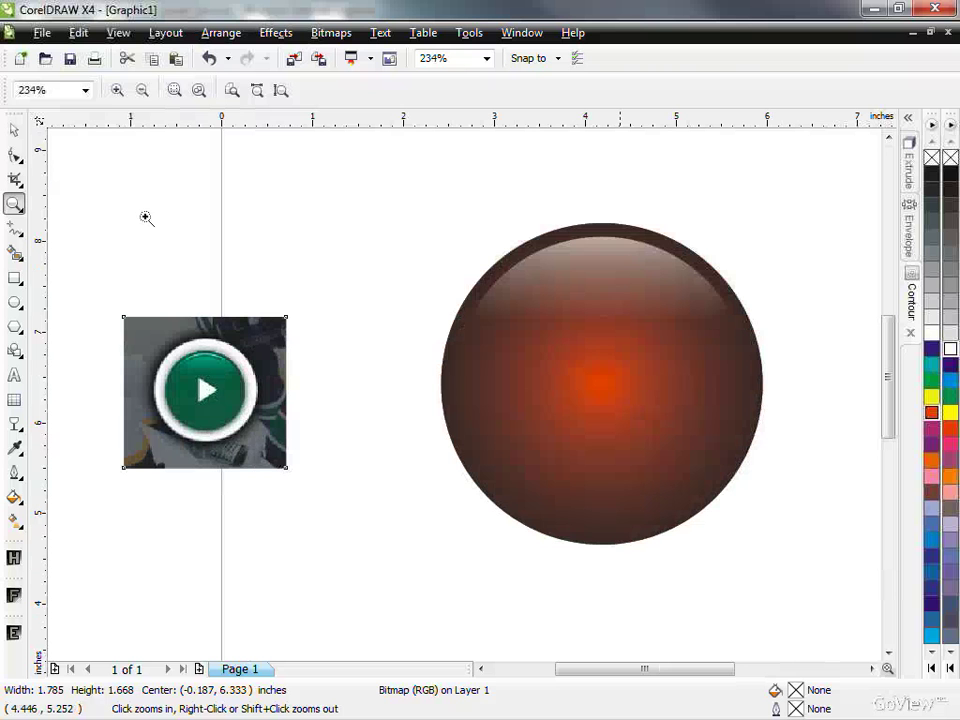
left_click(14, 130)
left_click(606, 238)
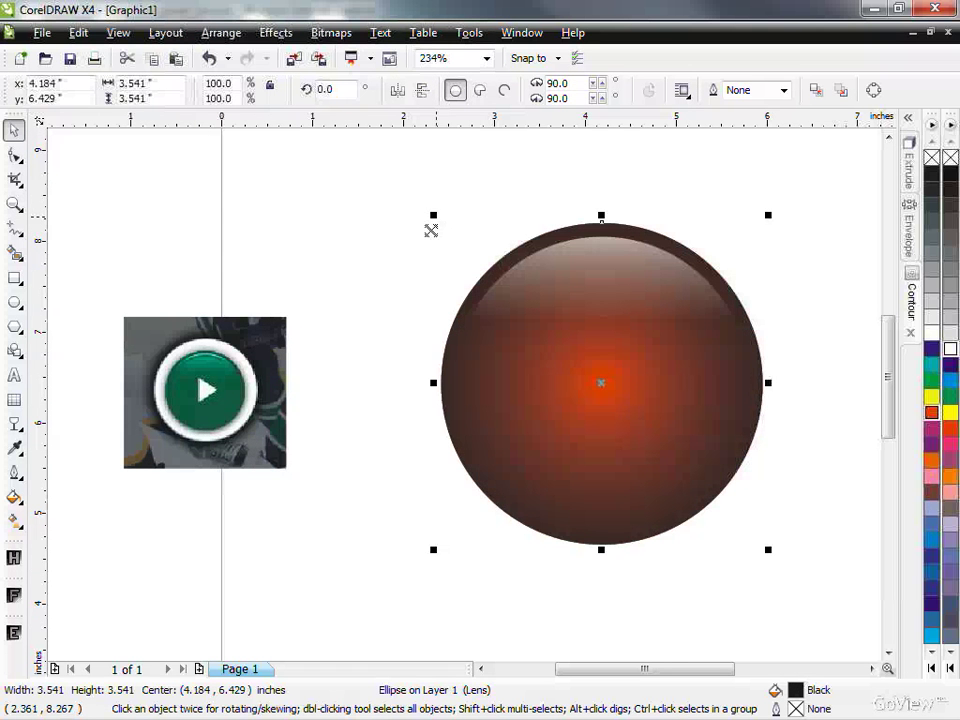
left_click_drag(431, 226, 404, 190)
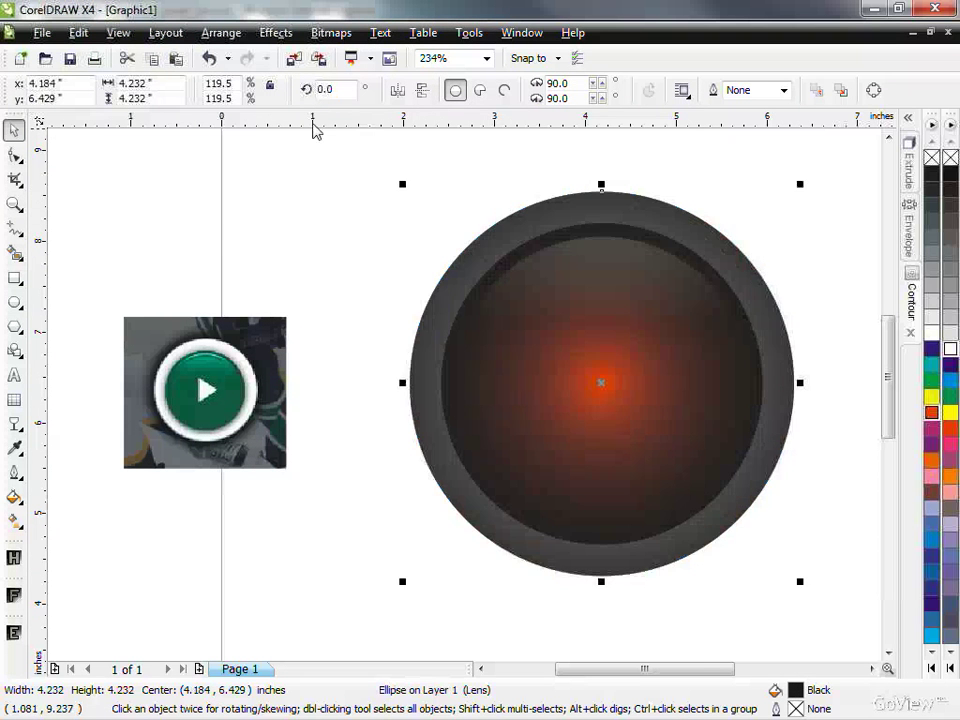
left_click(220, 33)
mouse_move(290, 124)
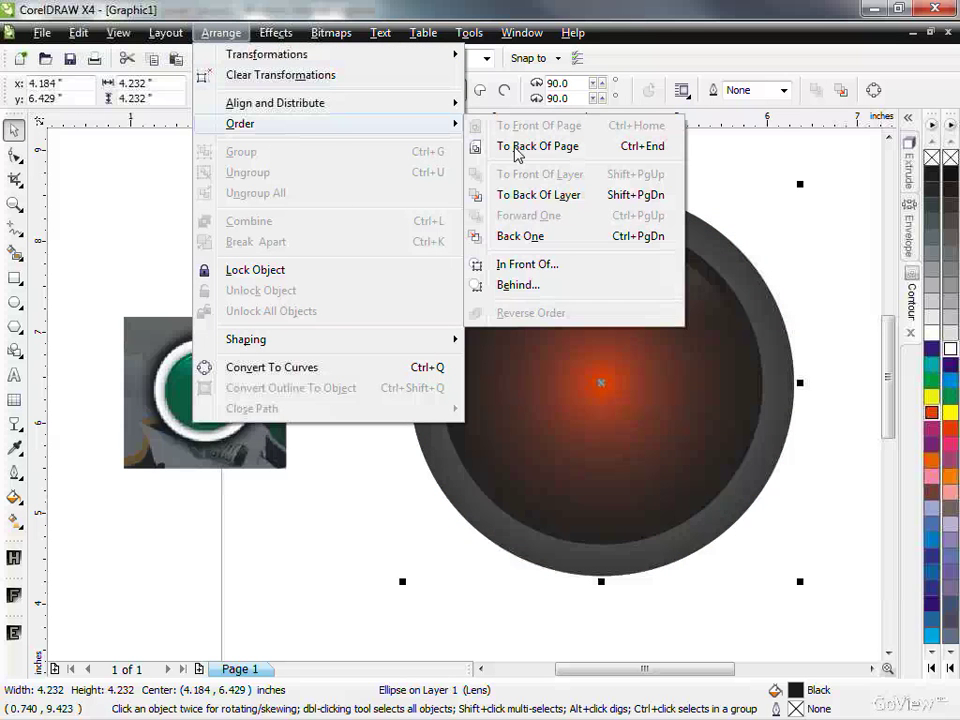
left_click(480, 146)
Clear the transparency from the enlarged back circle and fill it with 40% Black.
left_click(17, 425)
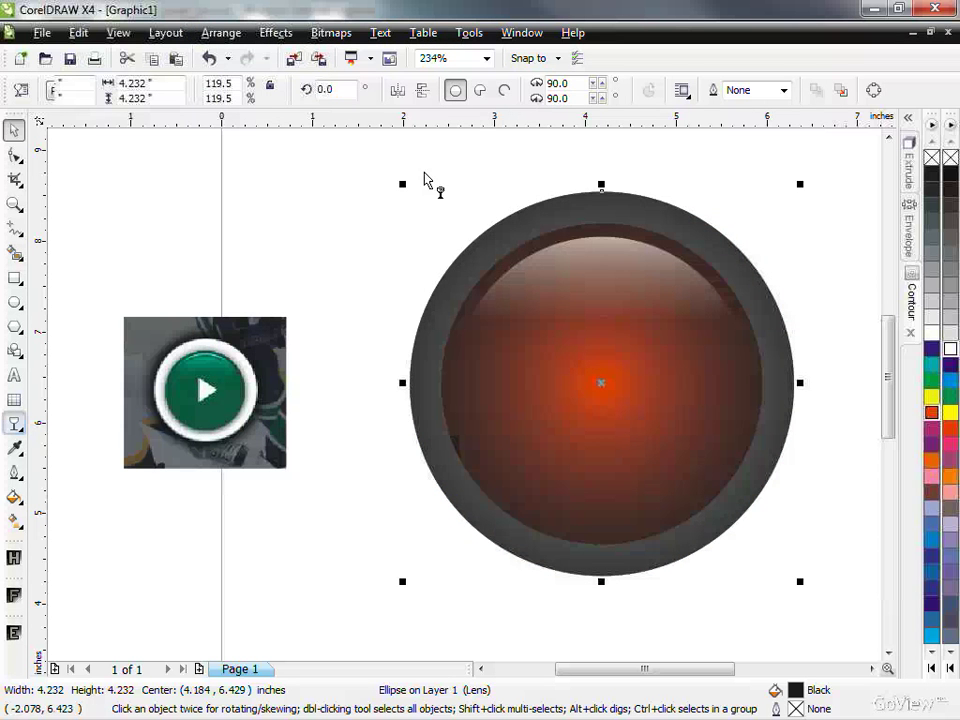
left_click(671, 90)
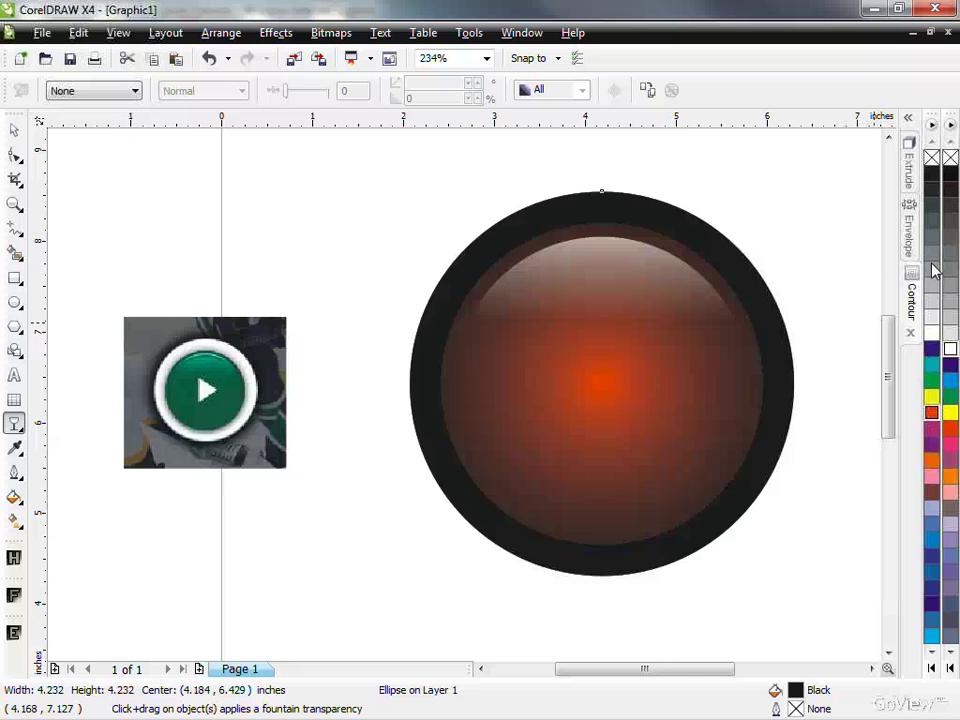
left_click(14, 130)
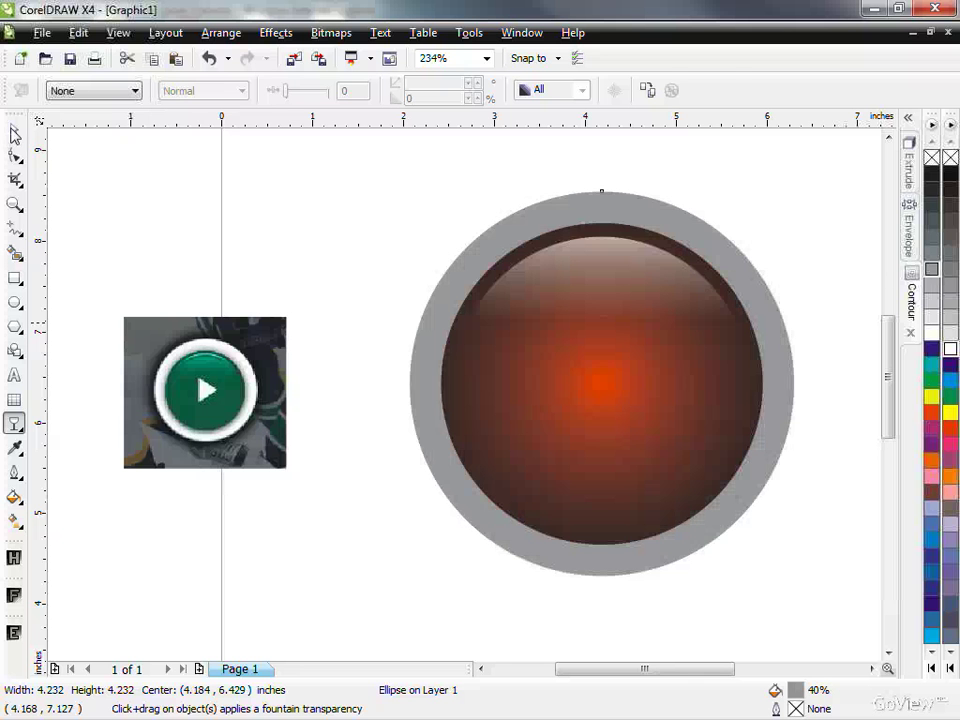
left_click(336, 158)
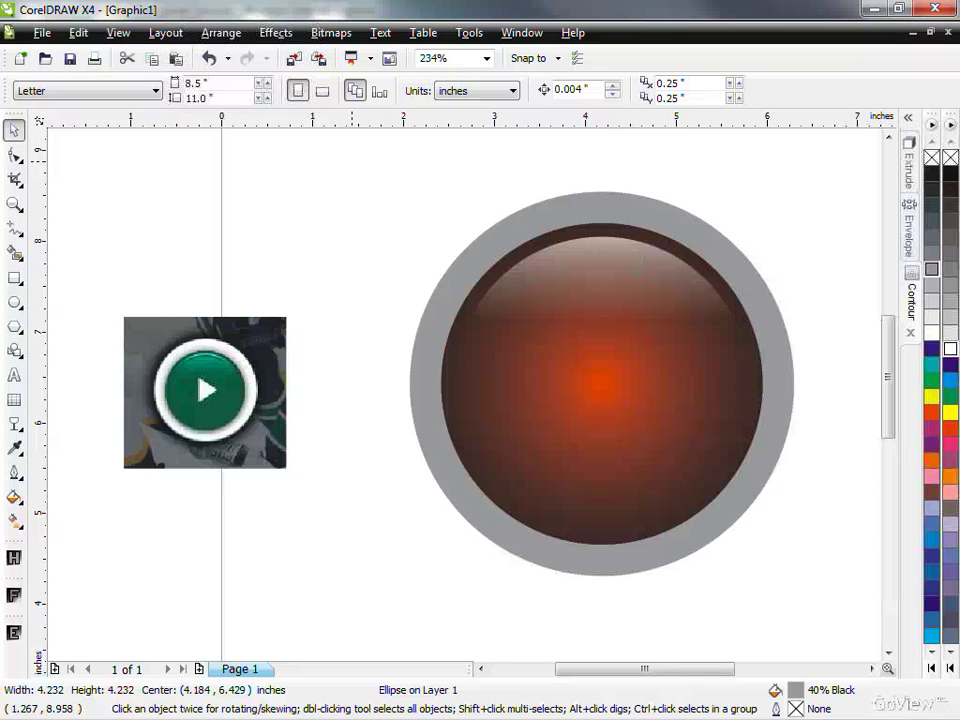
left_click(15, 204)
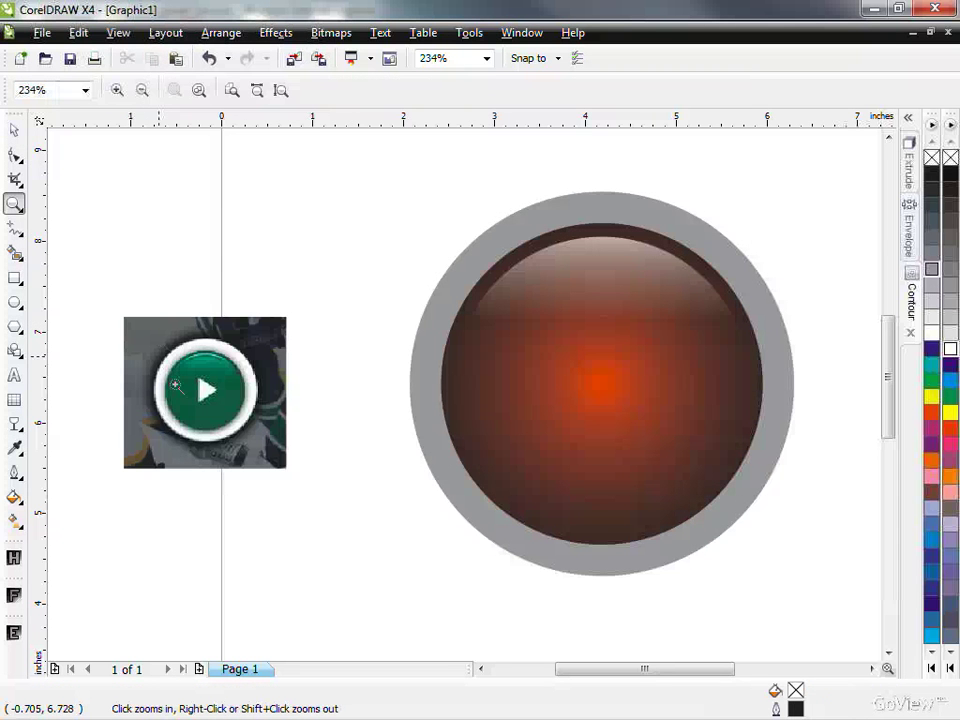
key("space")
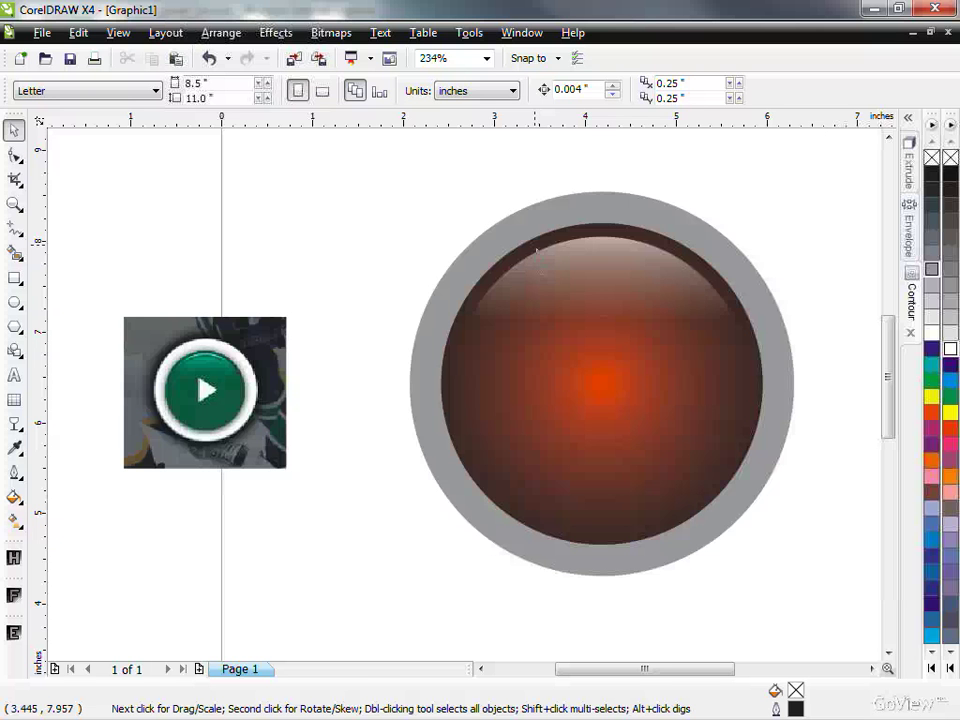
Add a Small Glow drop shadow to the dark transparent circle over the red button and make the shadow black.
left_click_drag(458, 253, 363, 250)
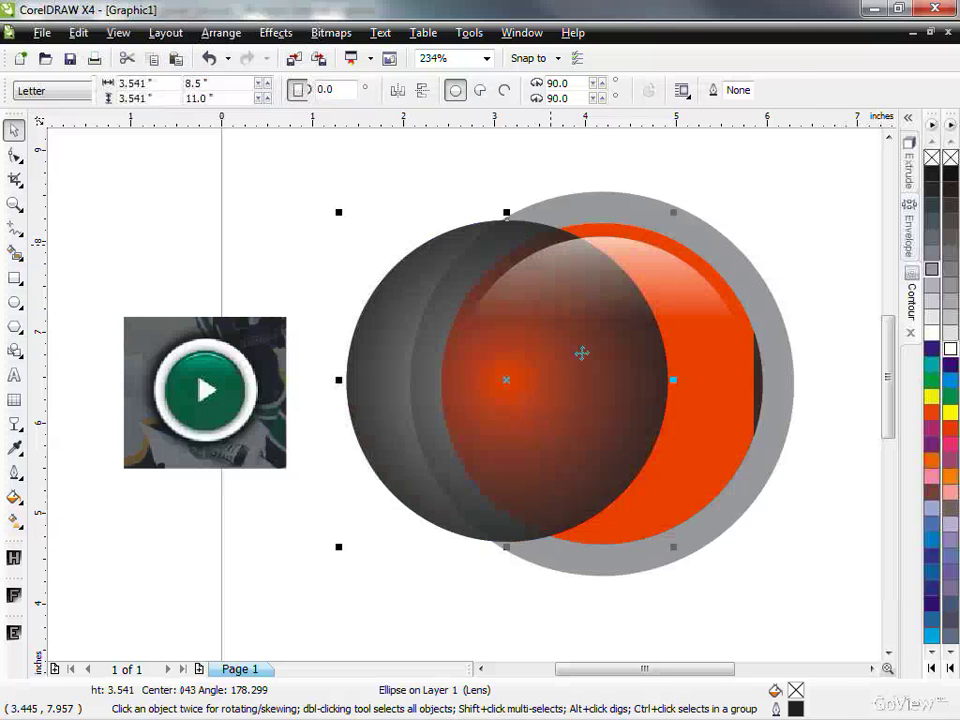
key("ctrl+z")
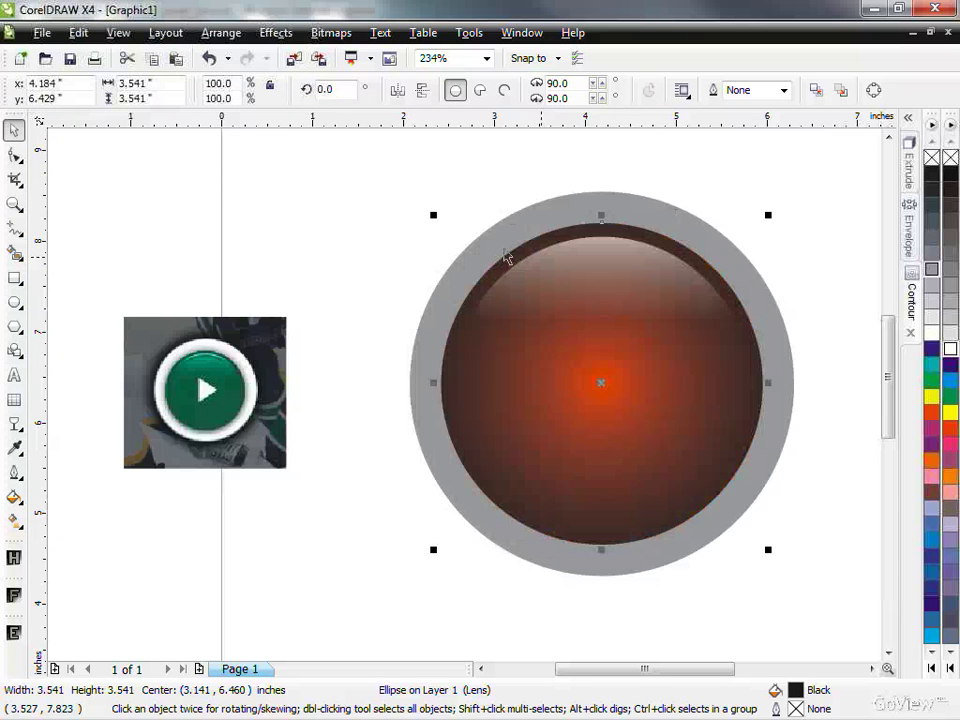
left_click(15, 426)
left_click(118, 497)
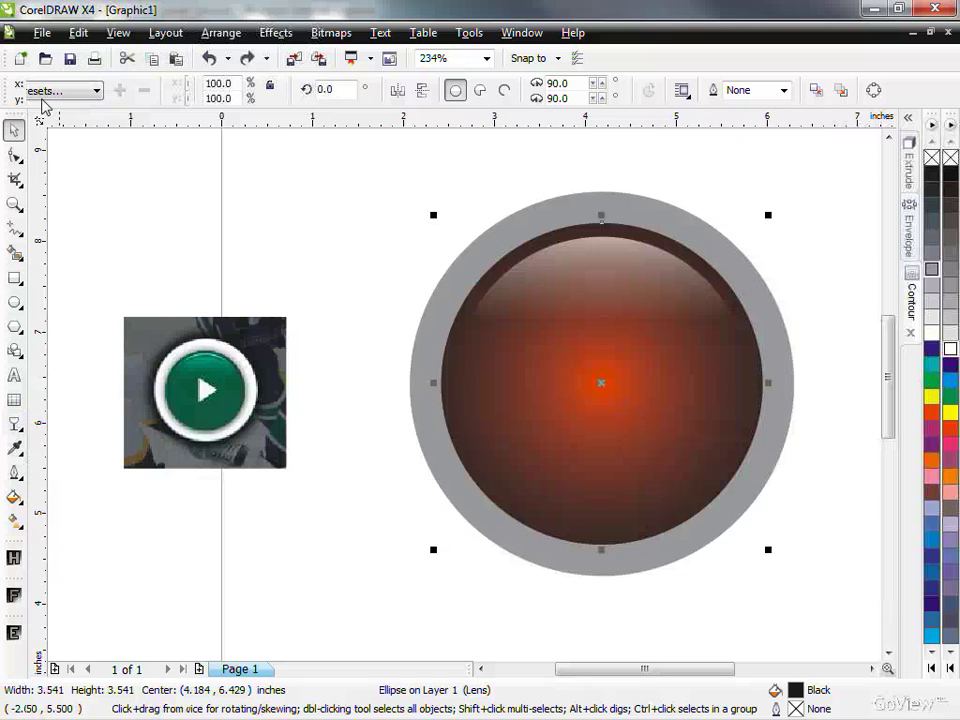
left_click(40, 90)
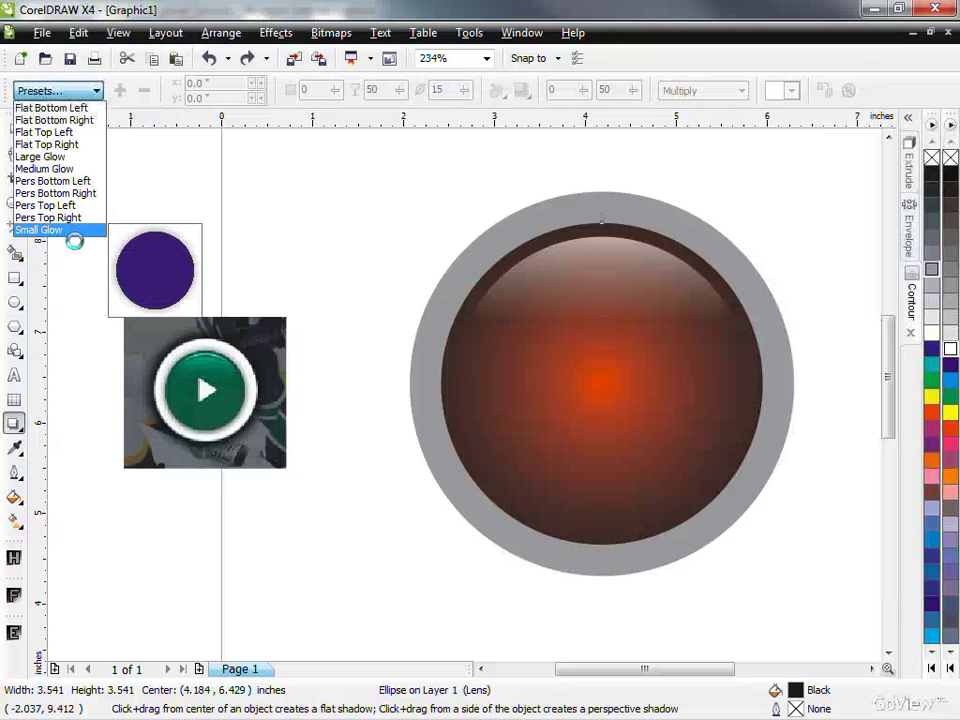
left_click(62, 230)
left_click(791, 90)
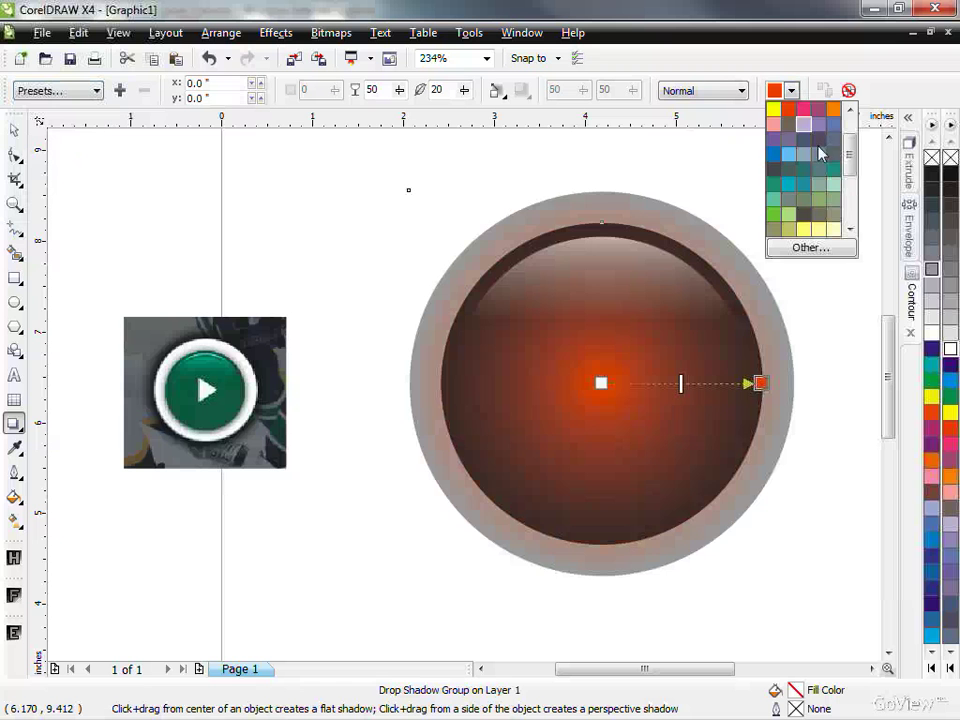
left_click(774, 109)
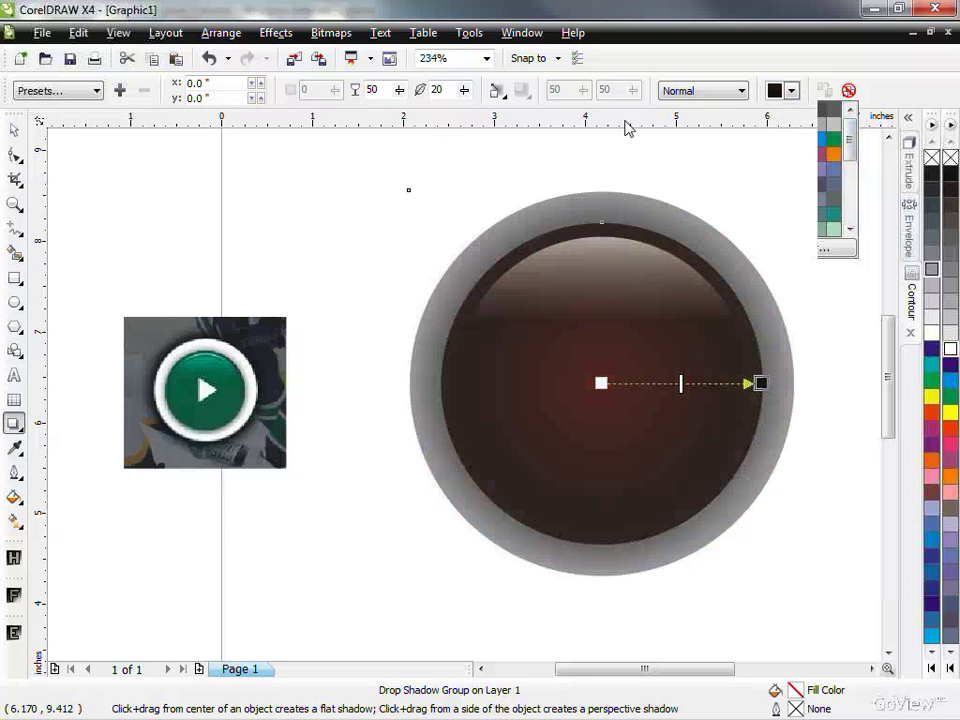
Set the black drop shadow's opacity to 100 and its feathering to 9.
left_click_drag(400, 92, 429, 120)
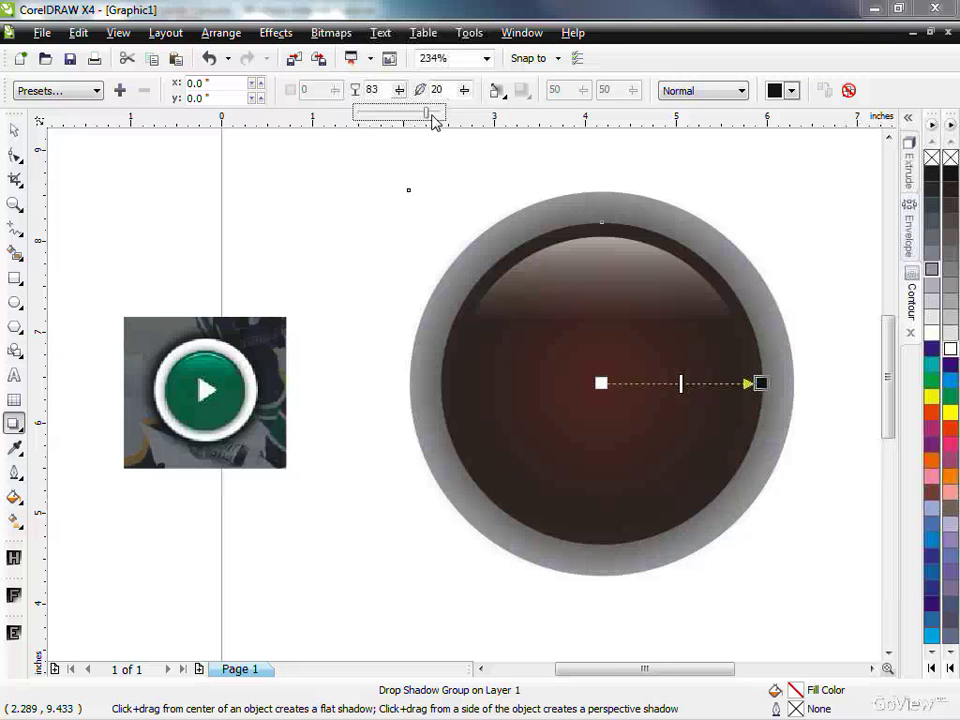
left_click_drag(435, 120, 446, 122)
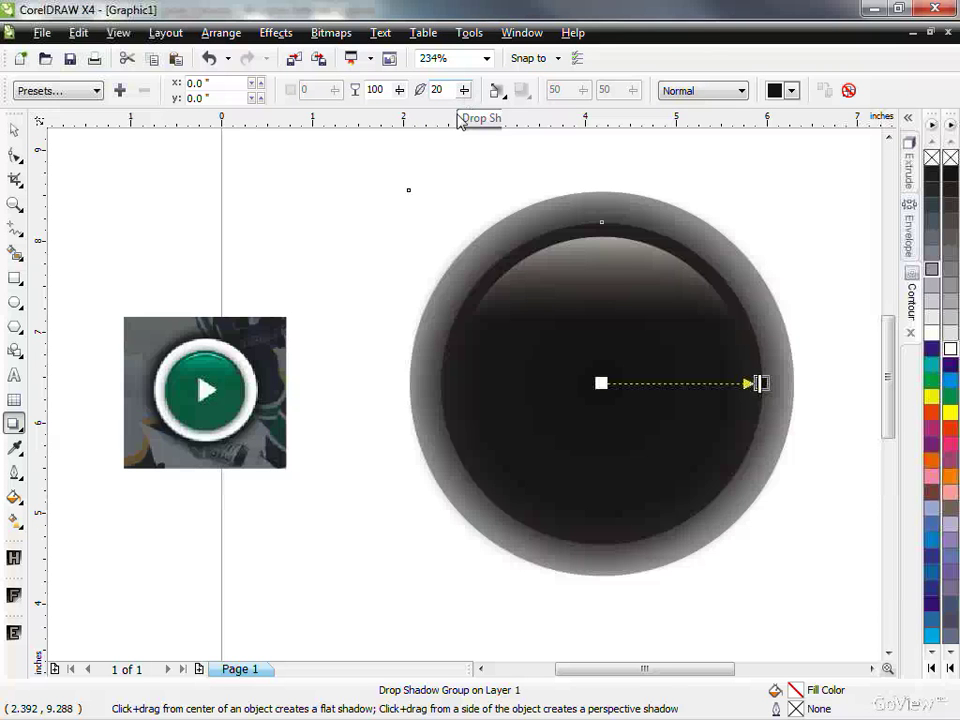
left_click_drag(460, 120, 454, 120)
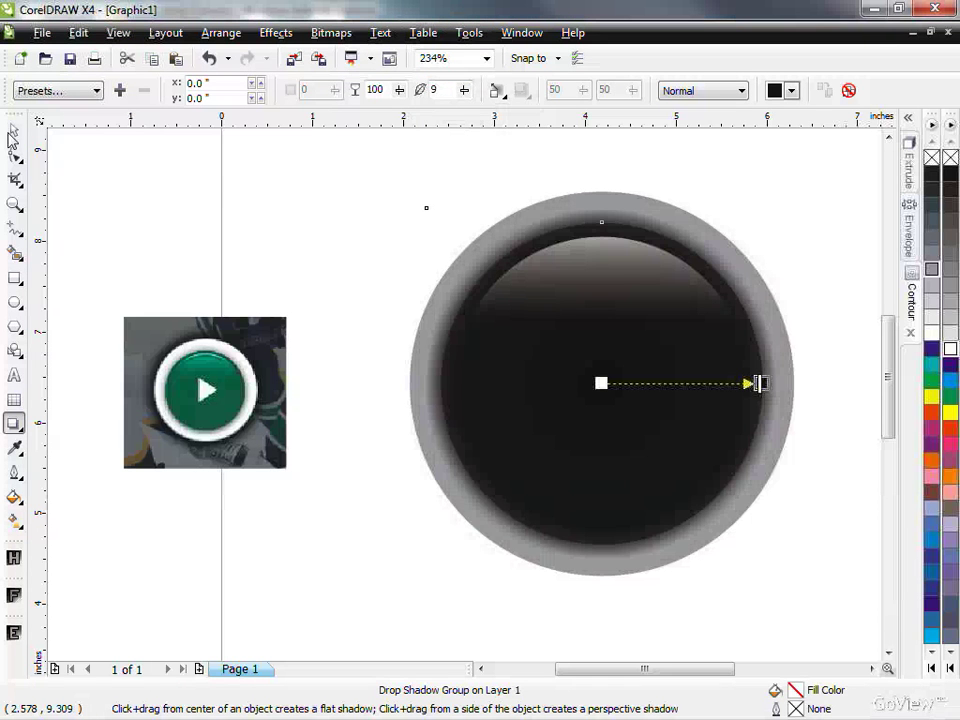
key("space")
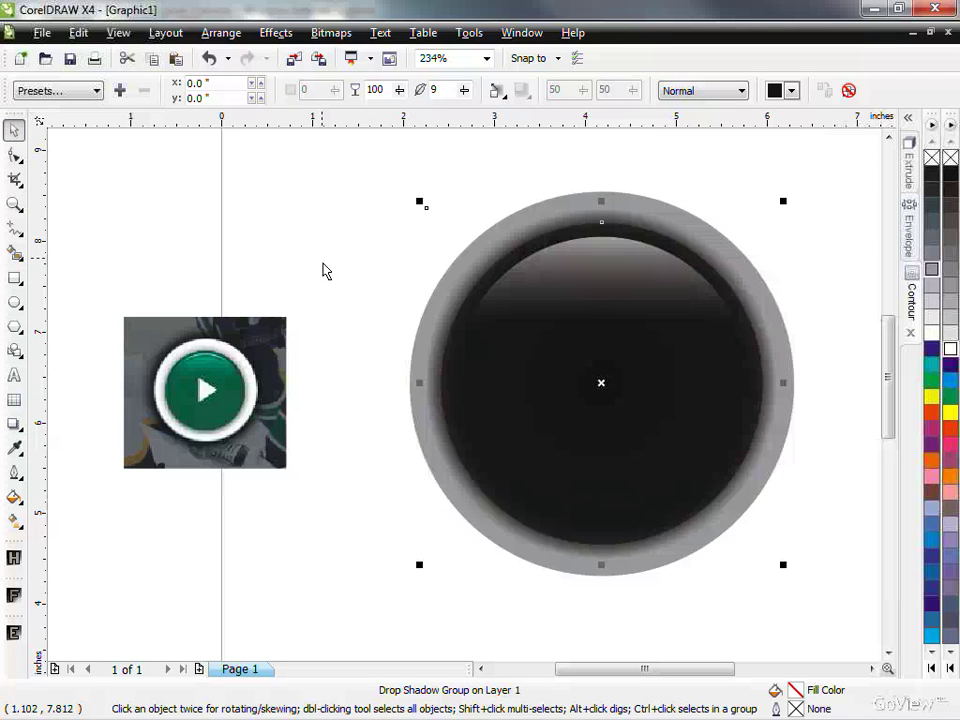
left_click(333, 214)
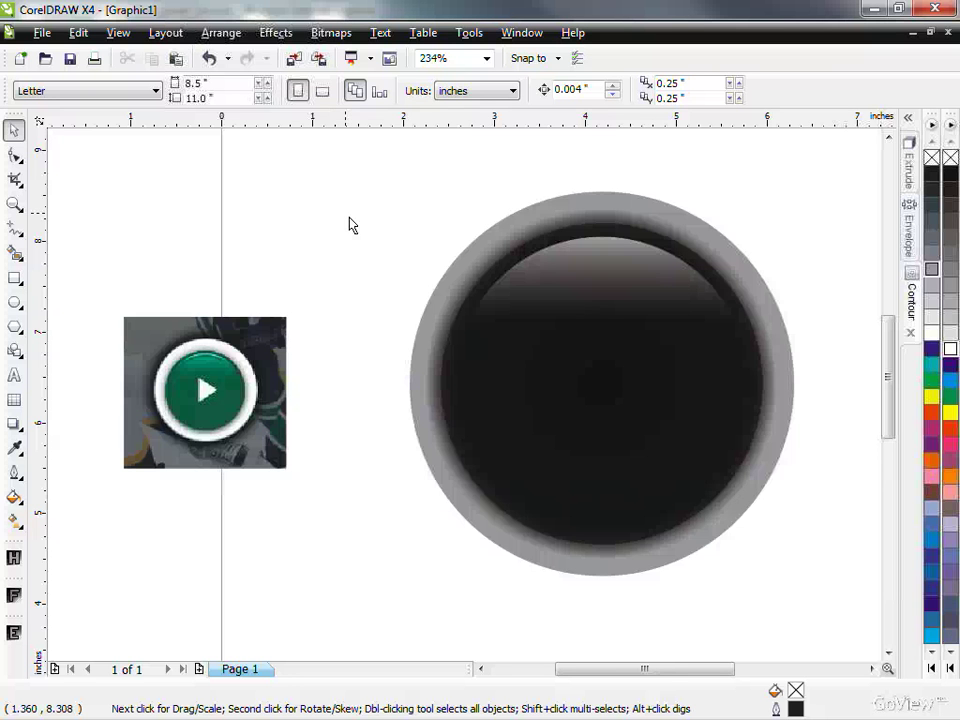
Send the grey outer circle and the black drop shadow together to the back of the page, behind the red circle.
left_click(658, 212)
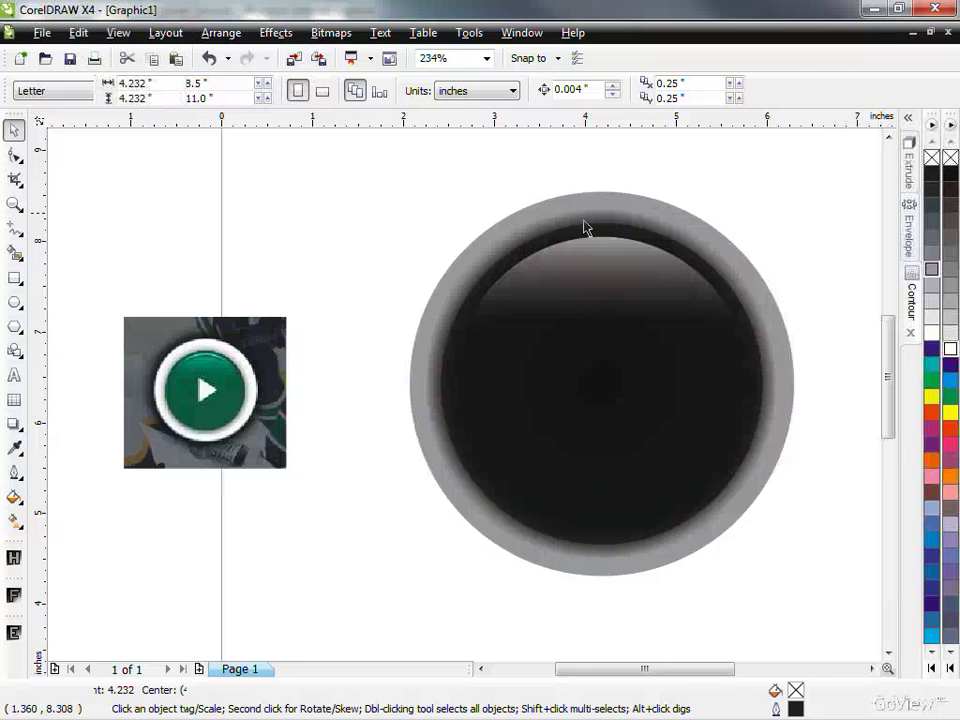
left_click(501, 258, "shift")
left_click_drag(501, 258, 427, 223)
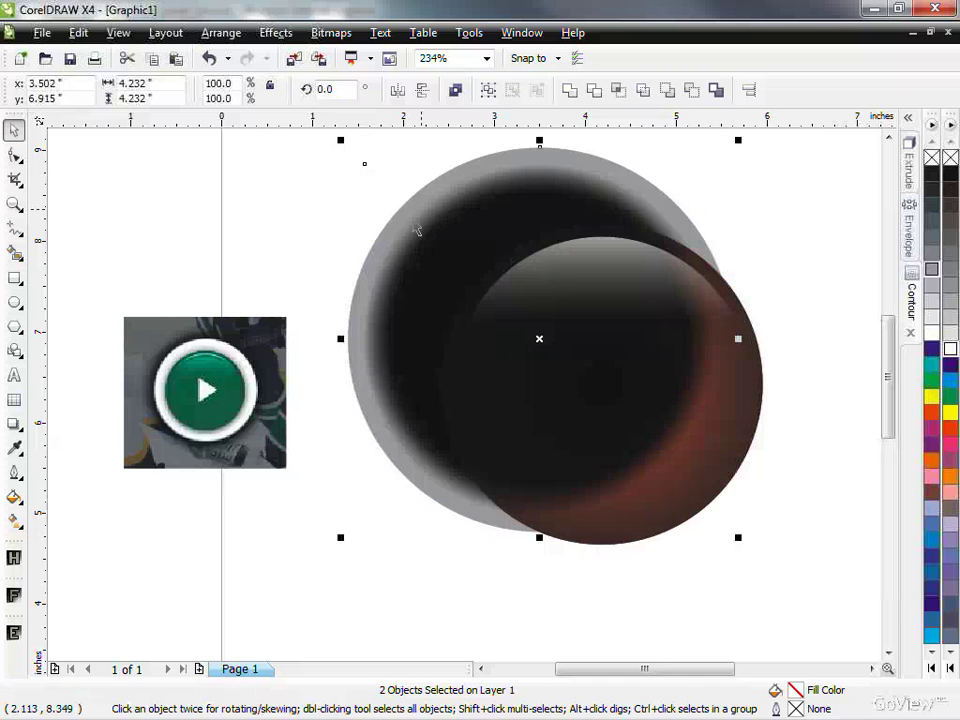
key("ctrl+z")
left_click(221, 36)
mouse_move(251, 124)
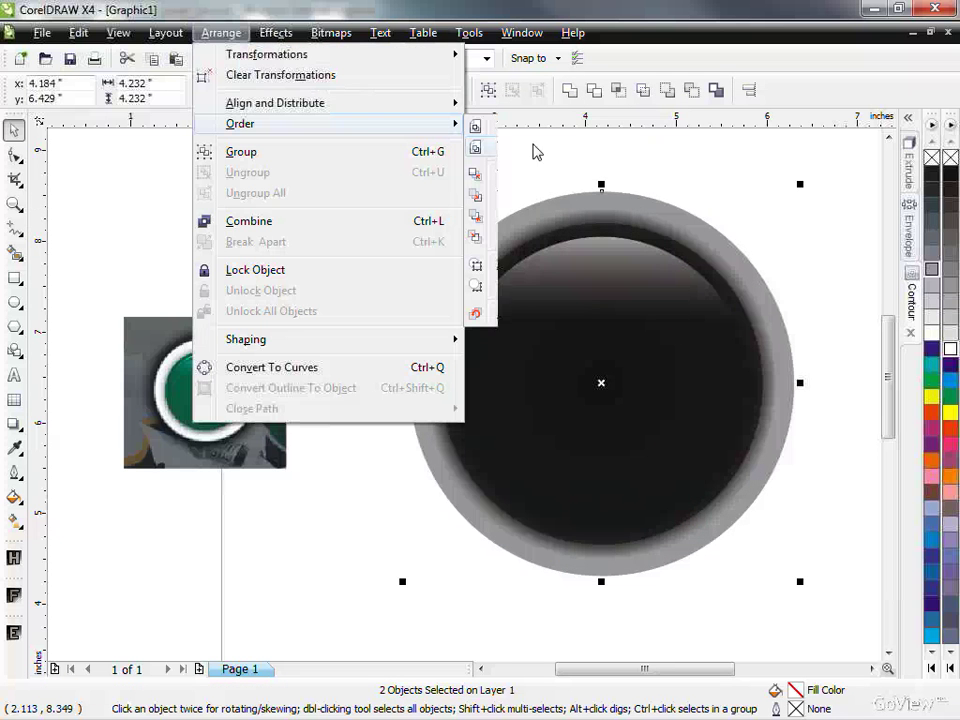
left_click(537, 150)
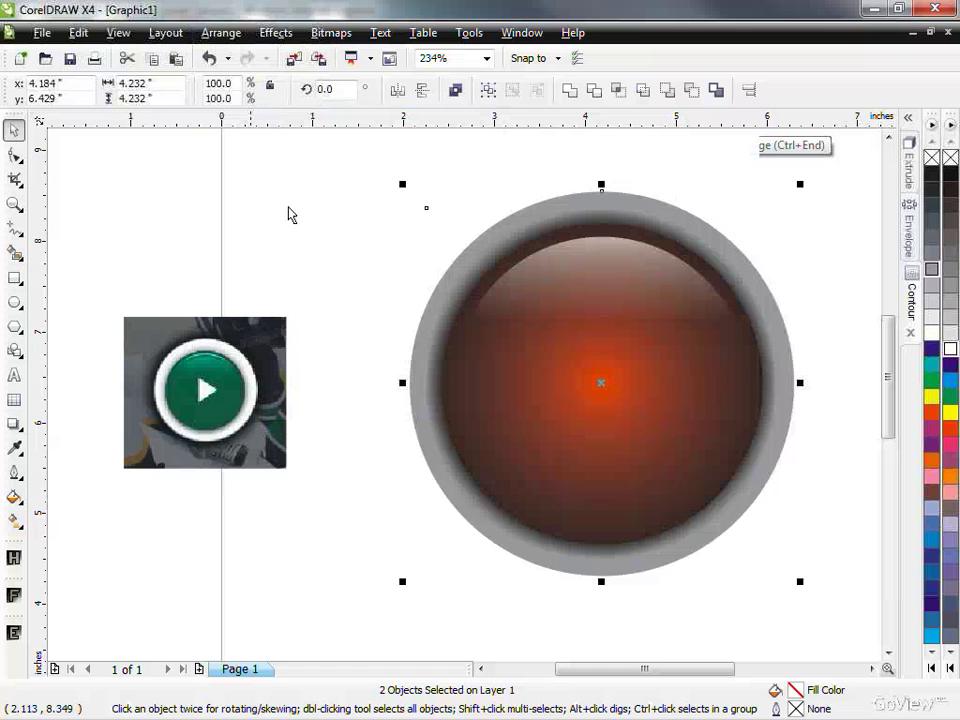
left_click(313, 330)
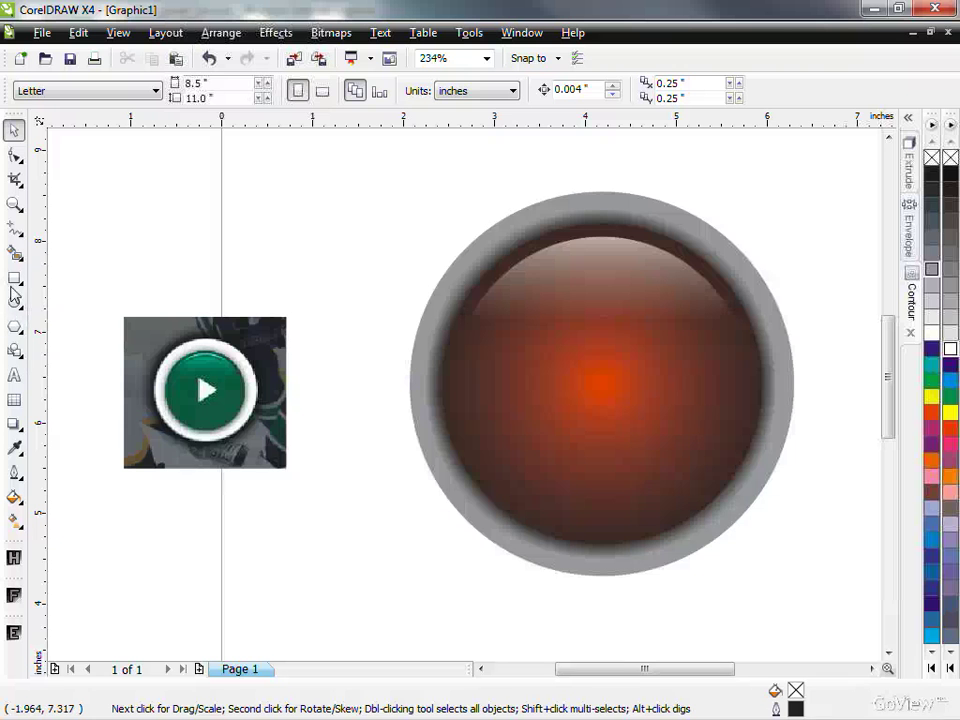
Draw a square about 1.16 inches wide above the play button image and rotate it 45 degrees into a diamond.
left_click(14, 278)
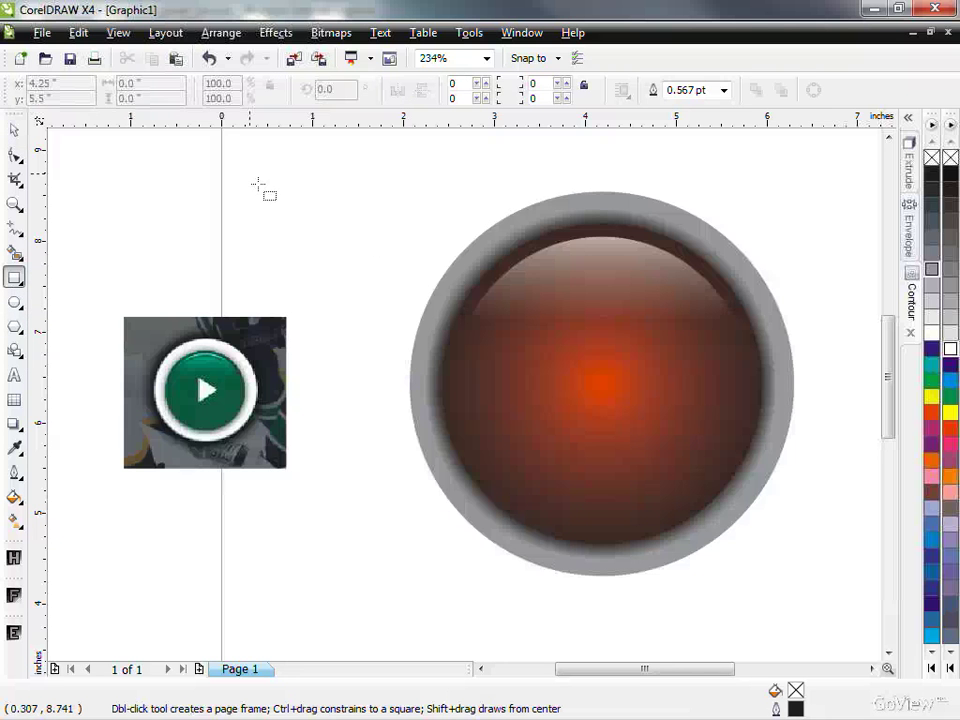
mouse_move(257, 184)
left_mouse_down()
mouse_move(315, 272)
mouse_move(377, 281)
mouse_move(321, 251)
mouse_move(356, 281)
mouse_move(259, 199)
mouse_move(388, 321)
mouse_move(332, 273)
mouse_move(341, 288)
mouse_move(355, 280)
left_mouse_up()
left_click(14, 129)
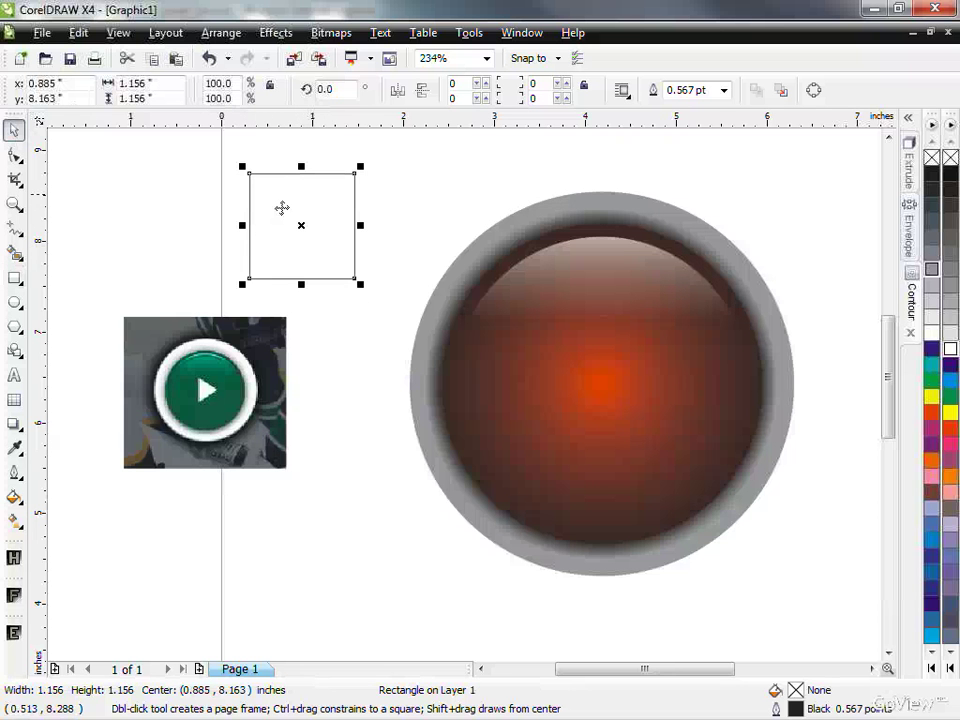
left_click(257, 180)
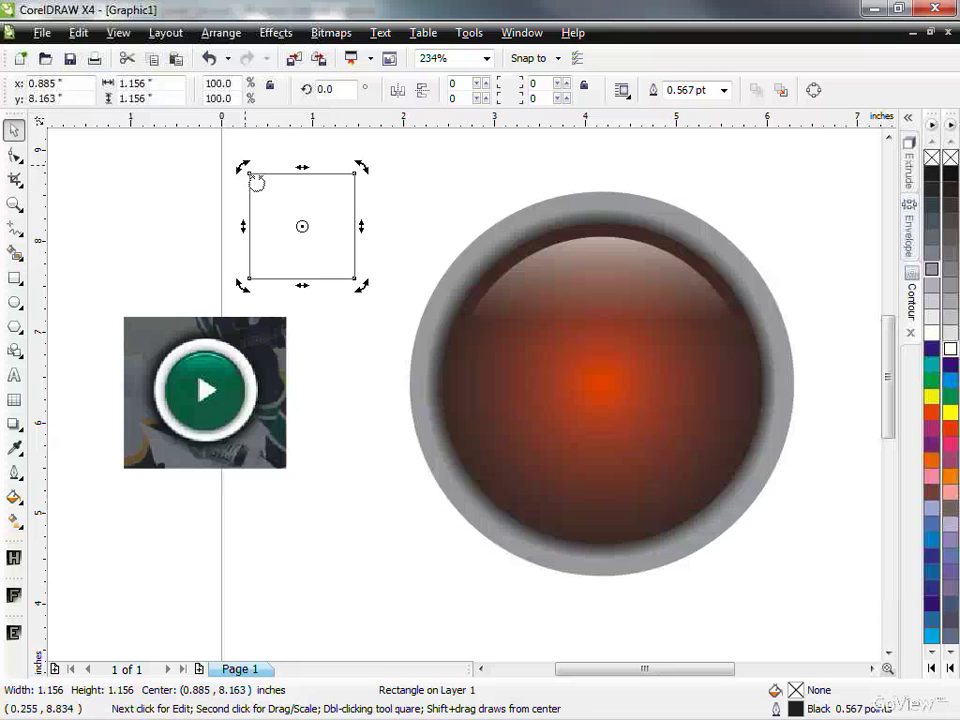
left_click_drag(257, 180, 241, 243)
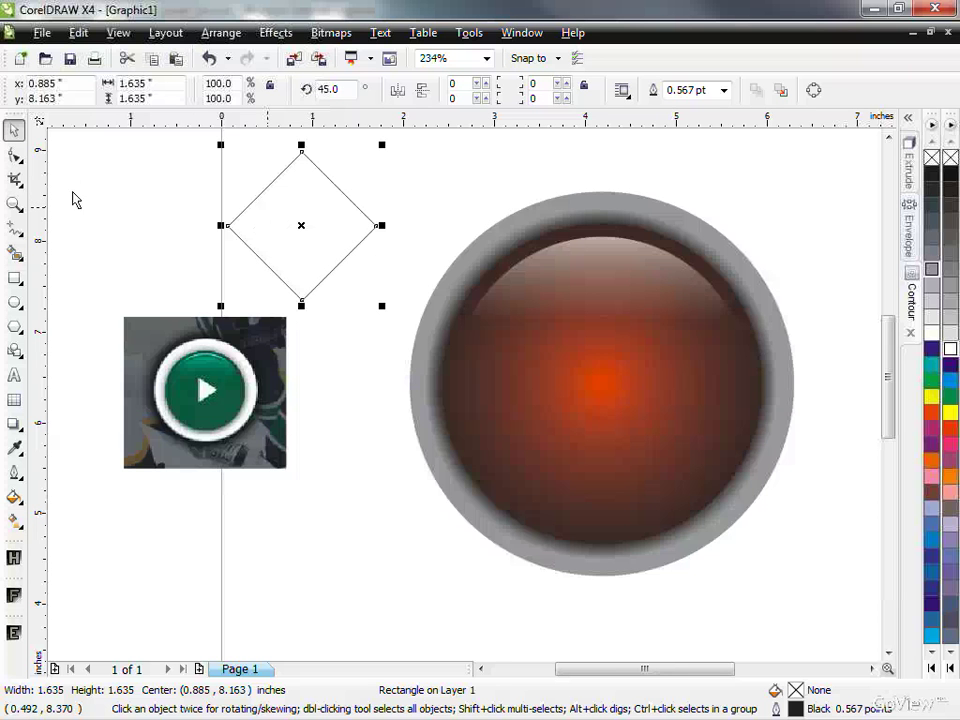
Convert the diamond to curves and delete its left corner node to leave a right-pointing triangle.
right_click(303, 205)
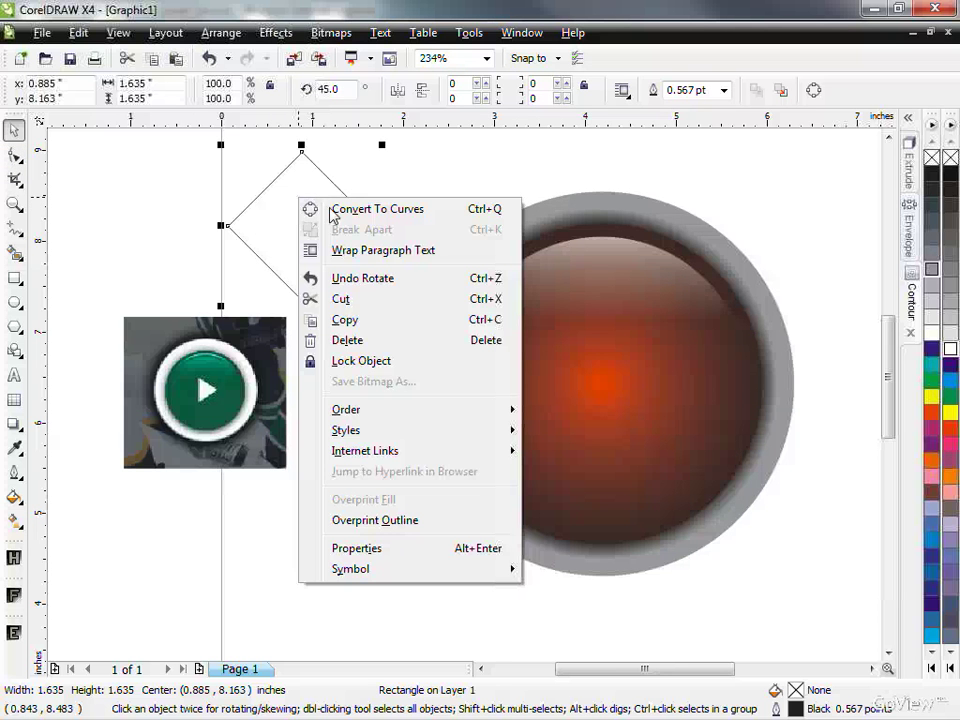
left_click(343, 212)
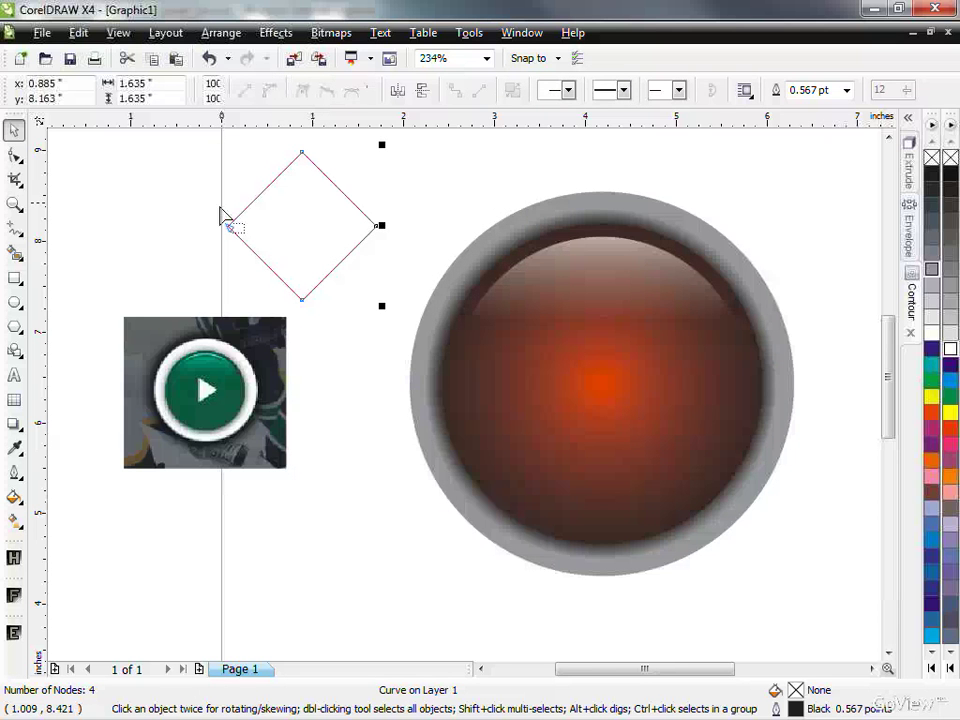
key("F10")
left_click_drag(209, 206, 254, 250)
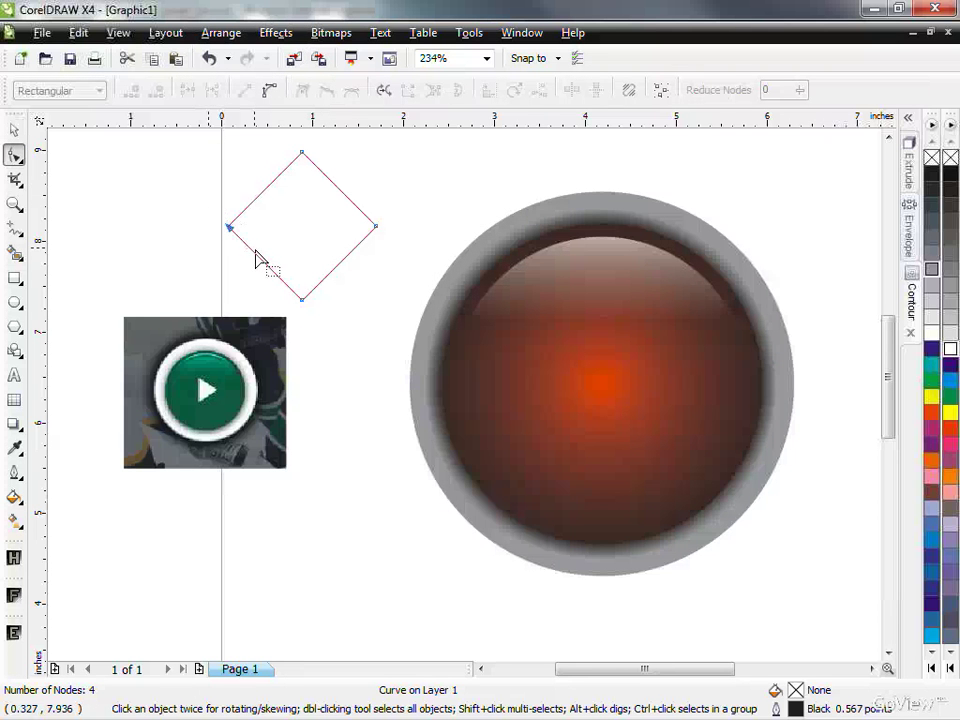
key("Delete")
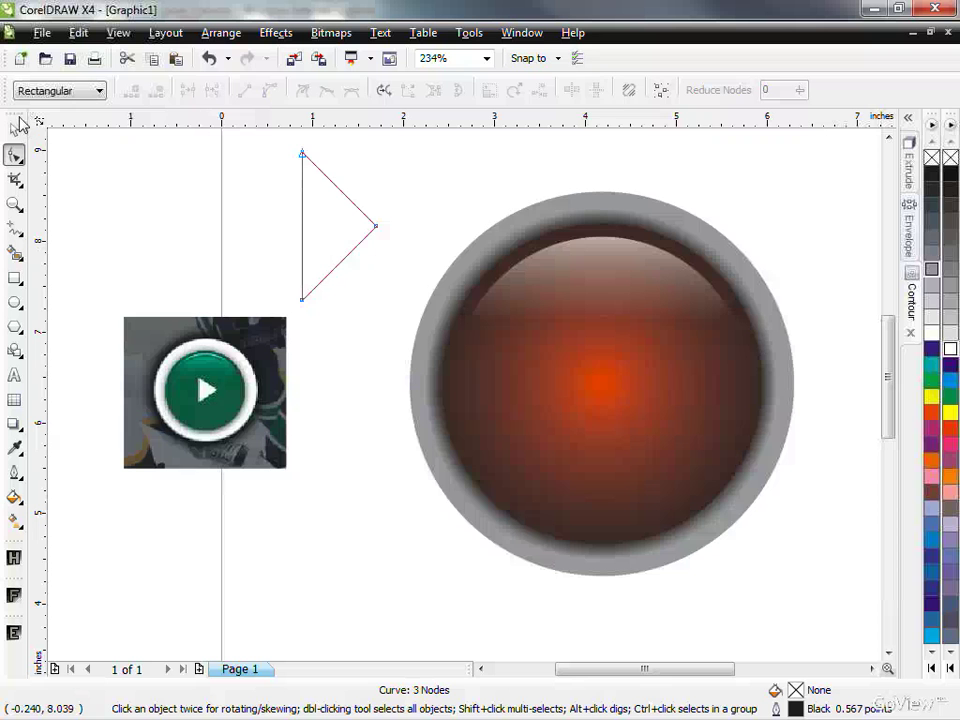
Squash the triangle vertically about its centre to a height of about 0.99 inches.
double_click(14, 155)
left_click_drag(339, 146, 338, 163)
left_click_drag(346, 194, 317, 199)
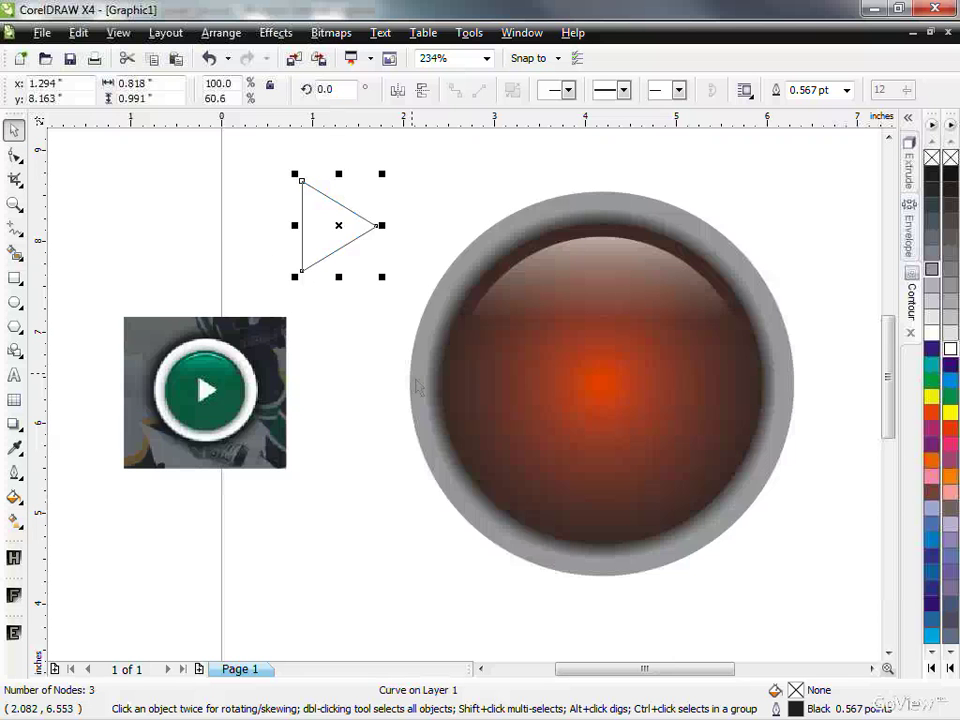
Centre the triangle on the button's dark circle and enlarge it proportionally to about 1.02 by 1.24 inches.
key("p")
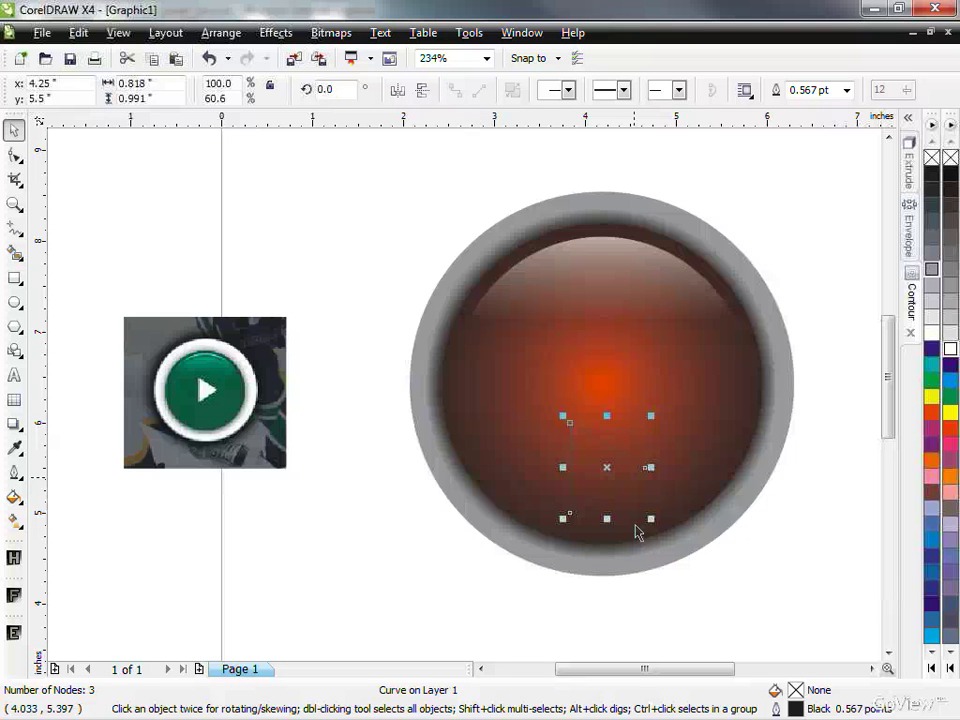
left_click(506, 461, "shift")
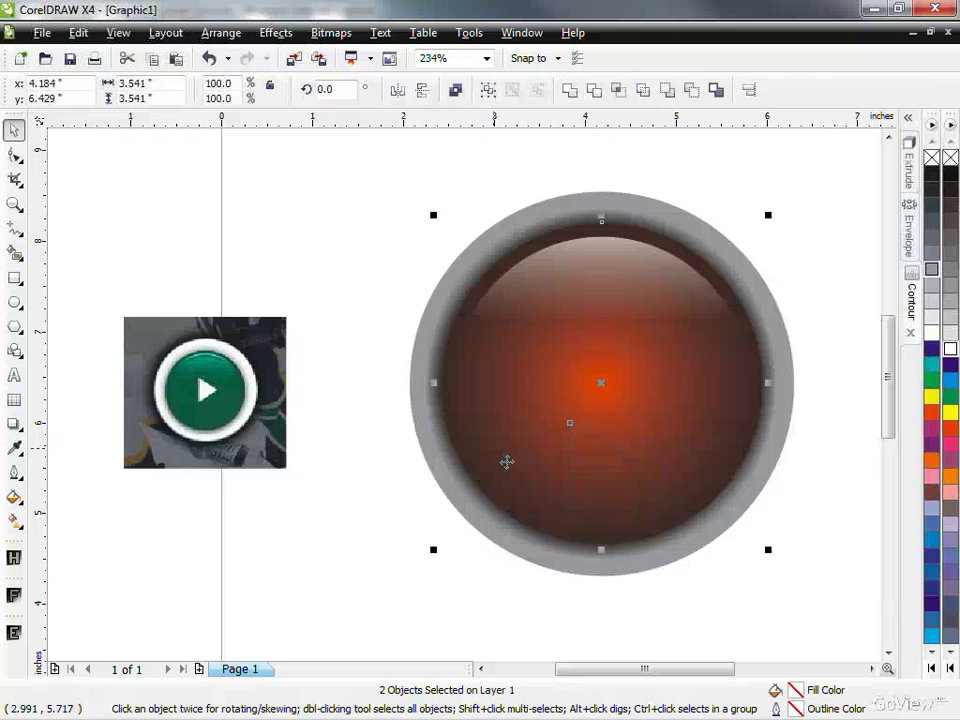
key("c")
key("e")
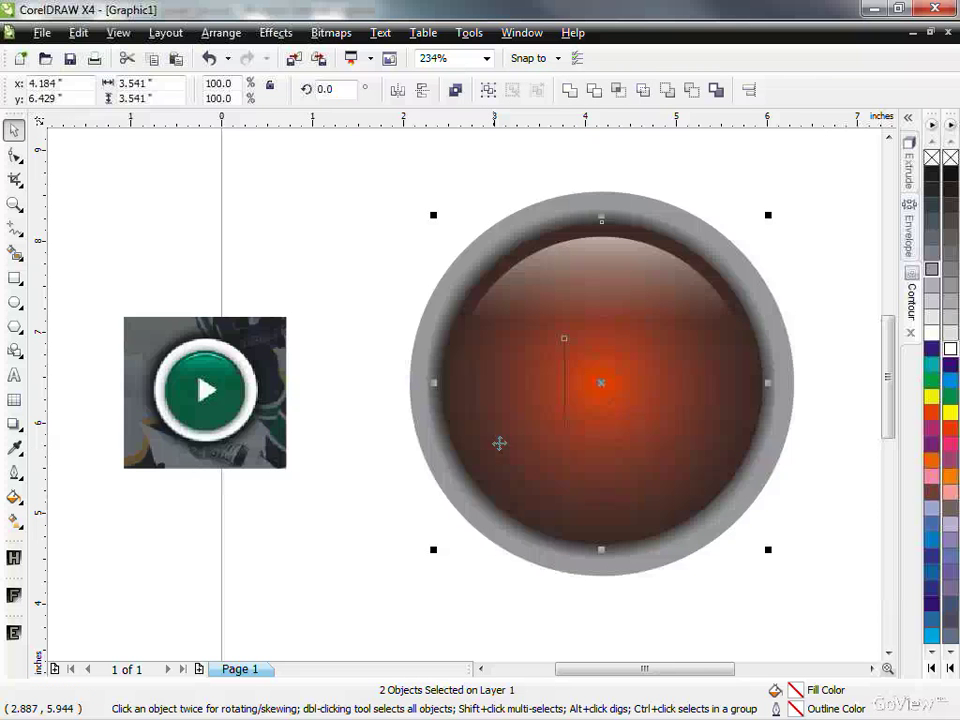
key("Escape")
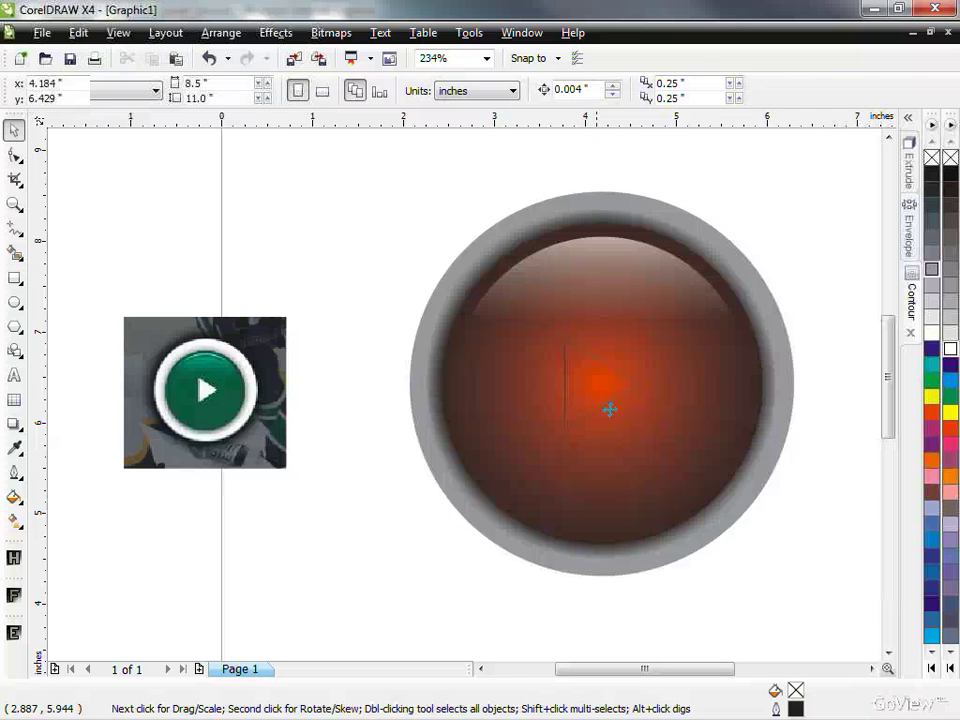
left_click(614, 426)
left_click_drag(660, 452, 640, 455)
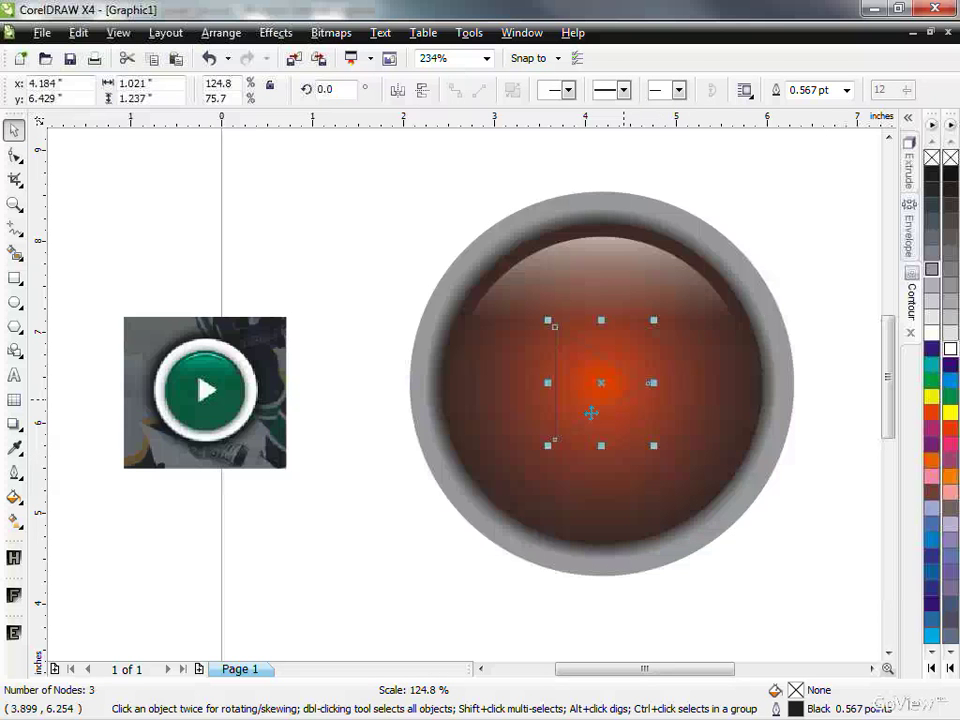
Shift the triangle horizontally to the right, to about x 4.33 inches, and give it a white fill with no outline.
left_click_drag(591, 412, 604, 412)
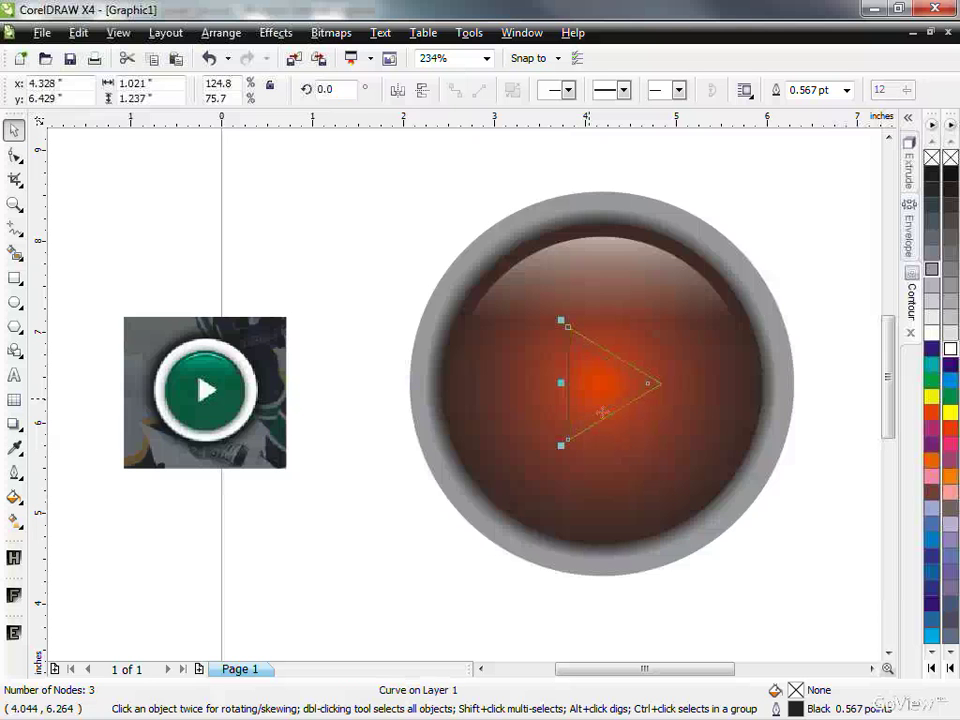
left_click(931, 336)
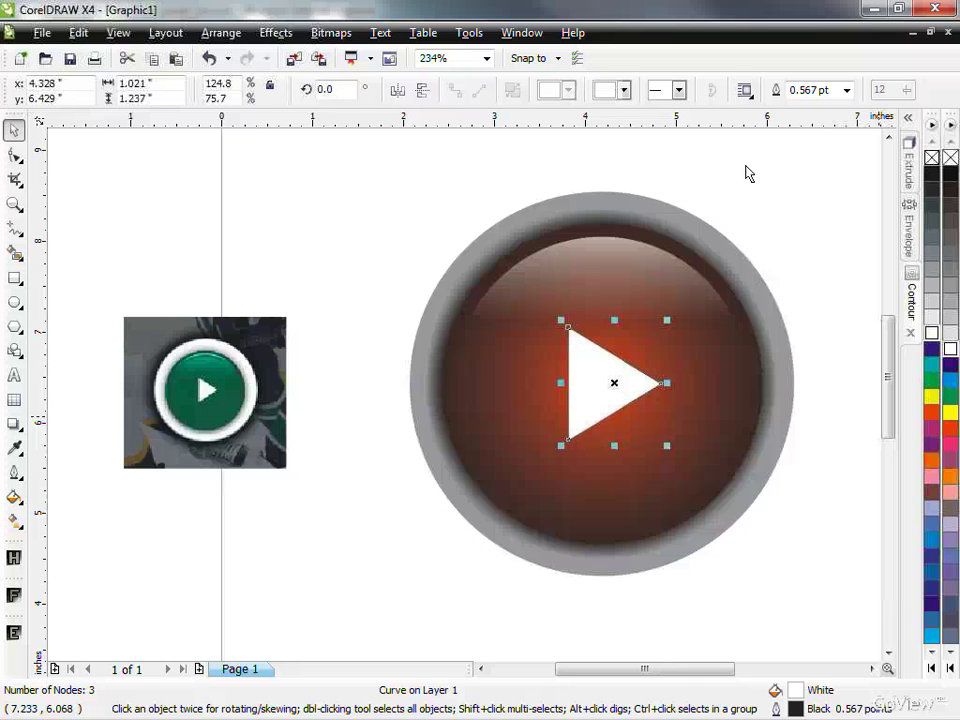
left_click(373, 315)
Select the whole button and shrink it proportionally, bringing its grey outer ring to about 3.2 inches across.
left_click(13, 203)
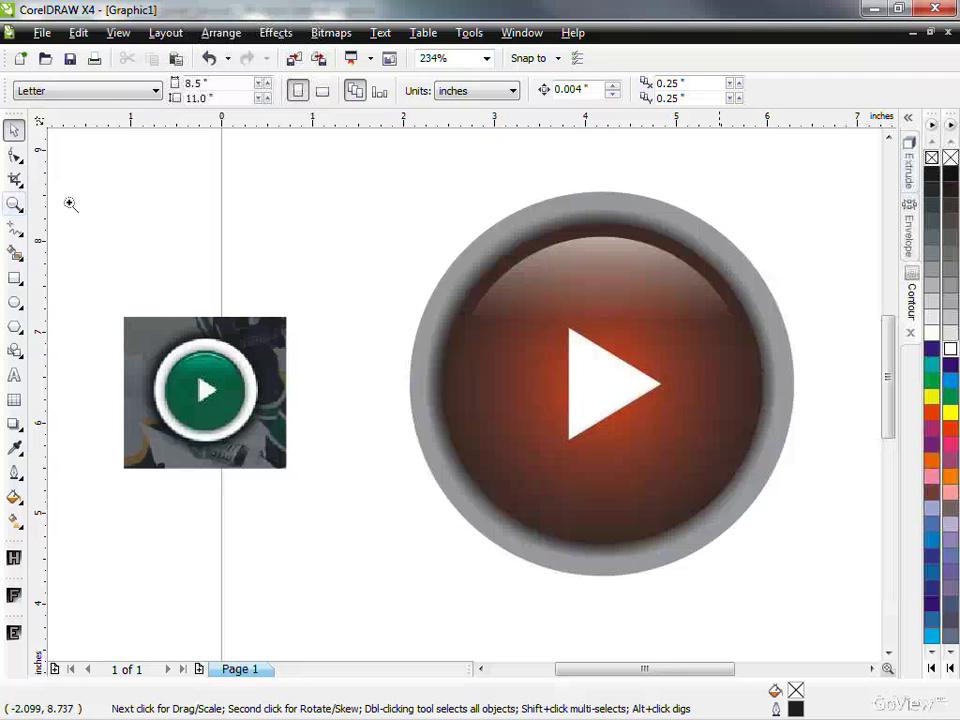
right_click(381, 233)
right_click(286, 373)
left_click_drag(255, 343, 632, 557)
left_click(14, 131)
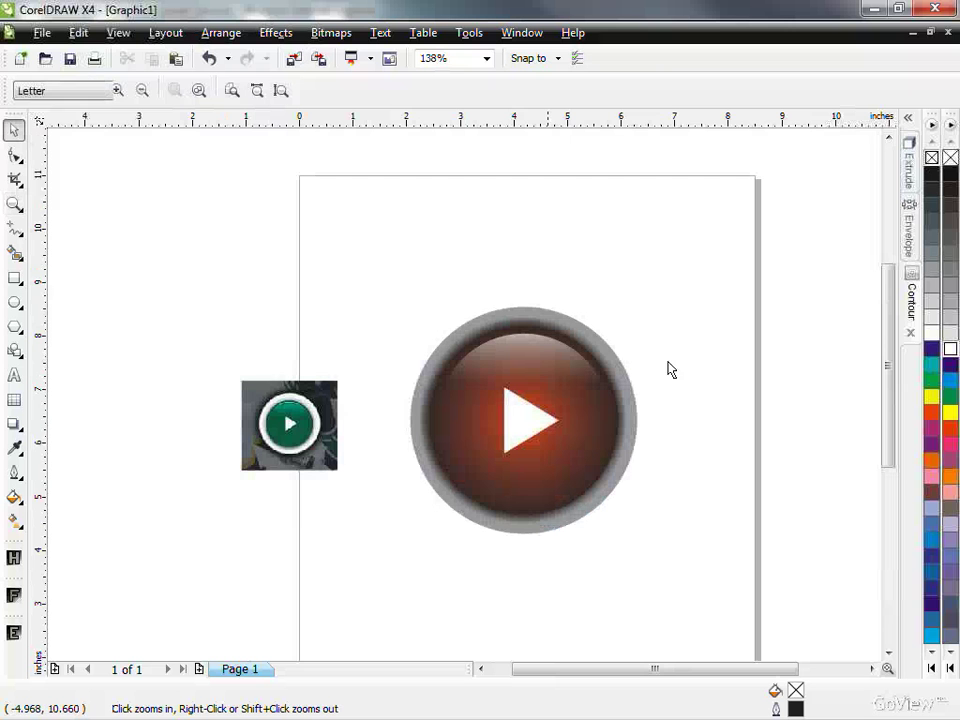
left_click(551, 332)
left_click_drag(385, 303, 628, 564)
Remove the dark transparent gradient circle covering the button face and fill the red circle beneath it with green.
left_click_drag(544, 474, 439, 466)
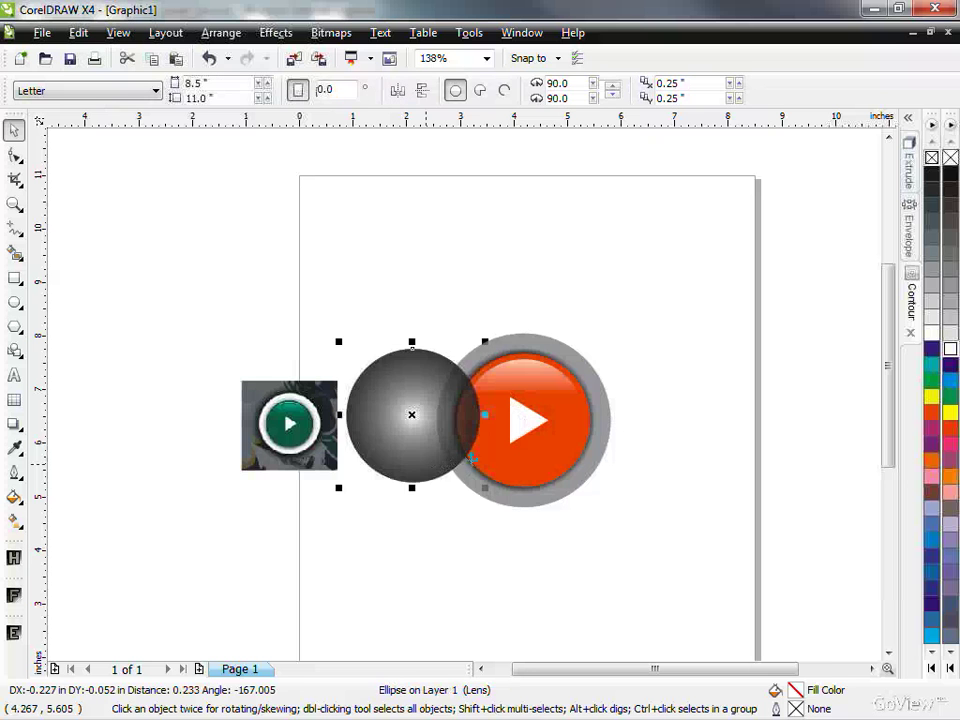
key("Delete")
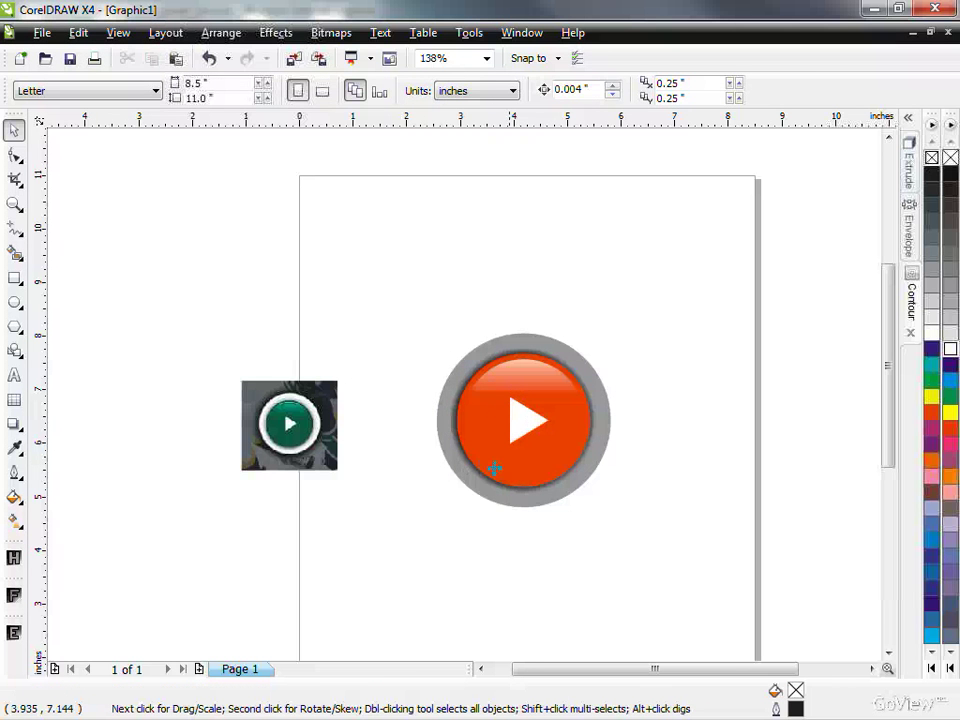
left_click(494, 468)
left_click(931, 381)
left_click(690, 514)
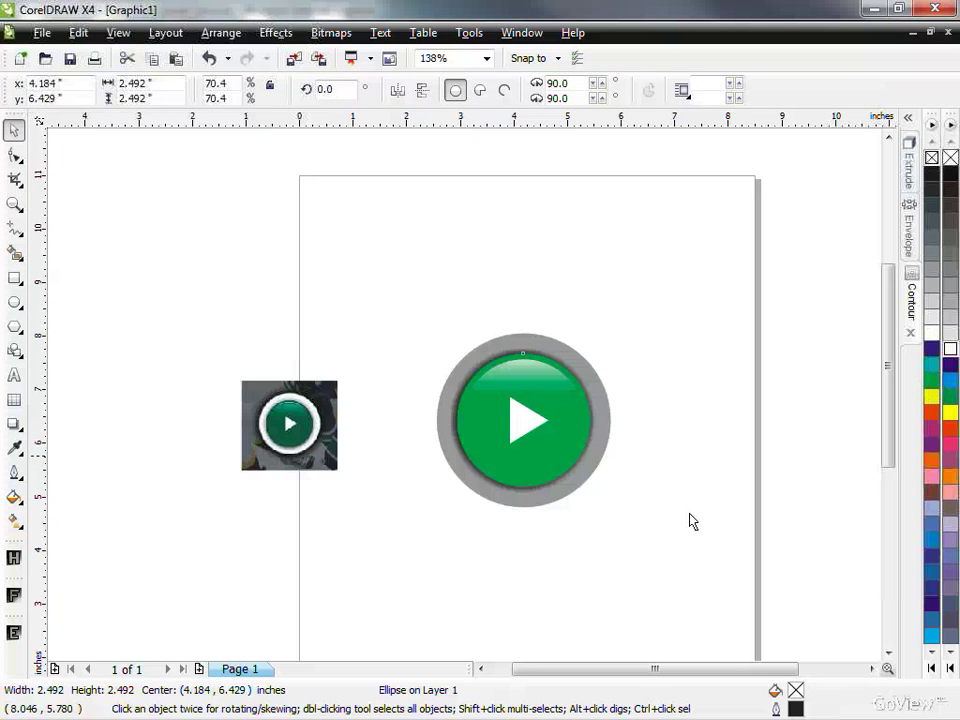
Enlarge the transparent white highlight proportionally to about 2.47 by 1.42 inches, nearly filling the upper part of the green circle.
left_click(15, 206)
left_click_drag(271, 332, 609, 535)
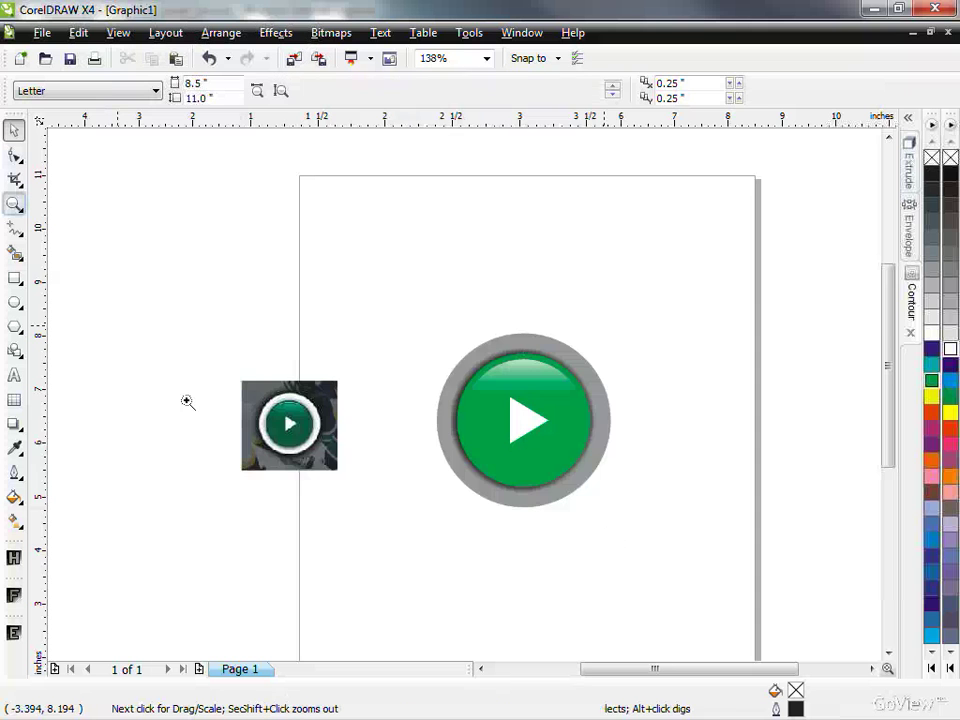
left_click(186, 401)
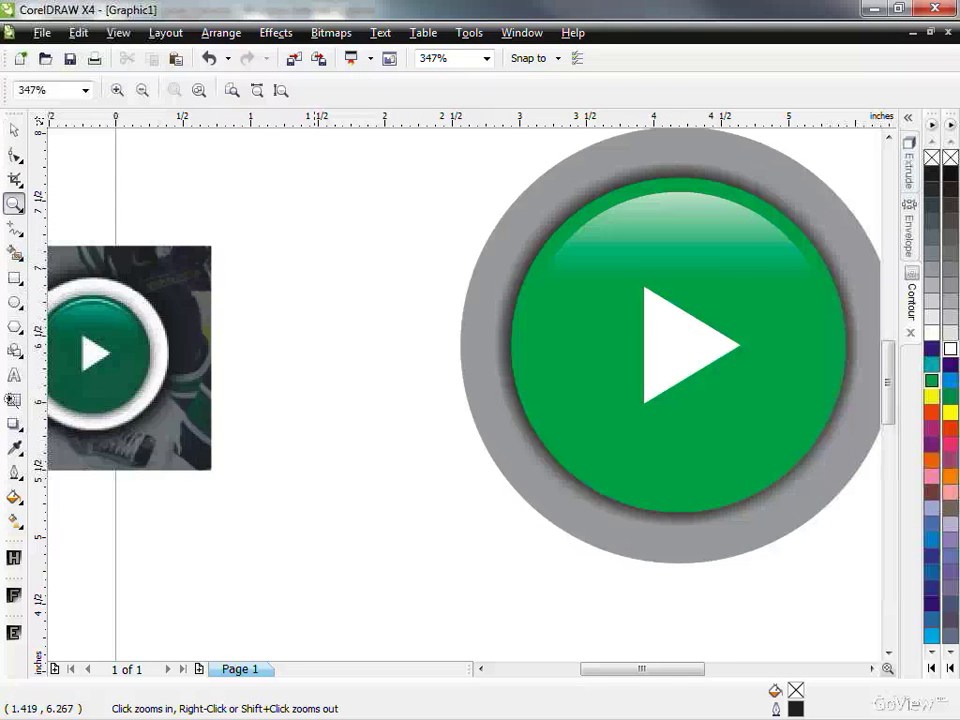
left_click_drag(9, 401, 5, 412)
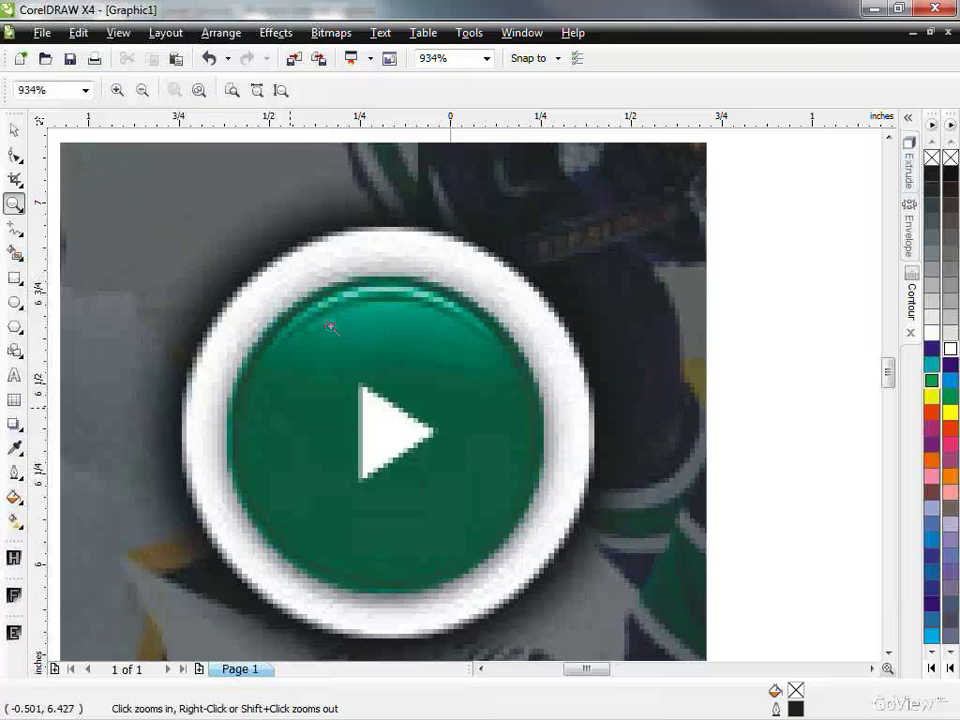
right_click(506, 277)
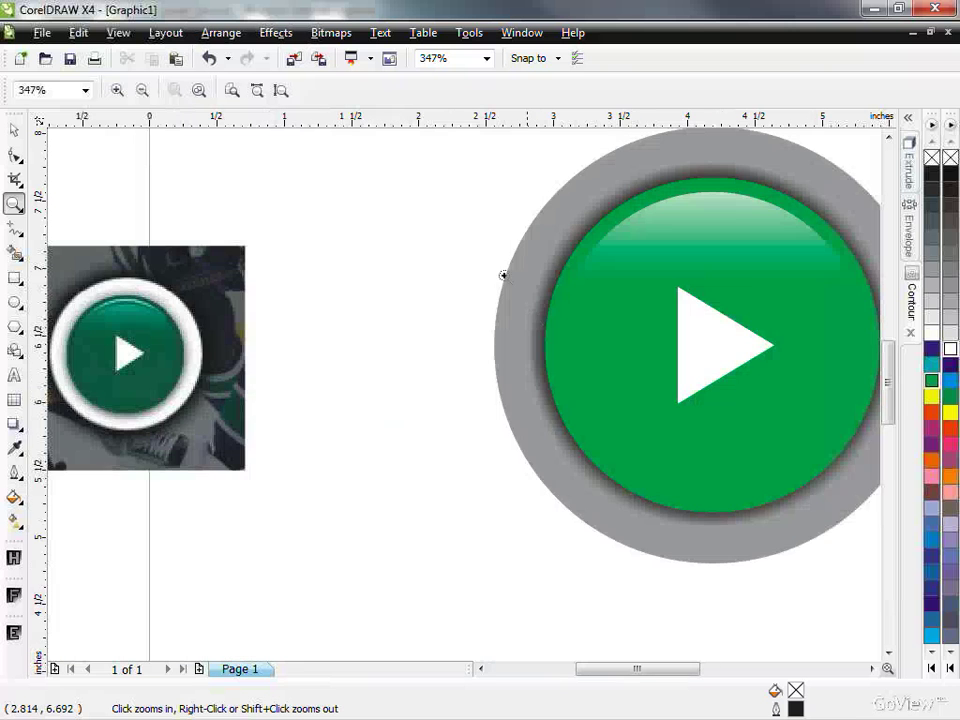
left_click_drag(361, 554, 867, 83)
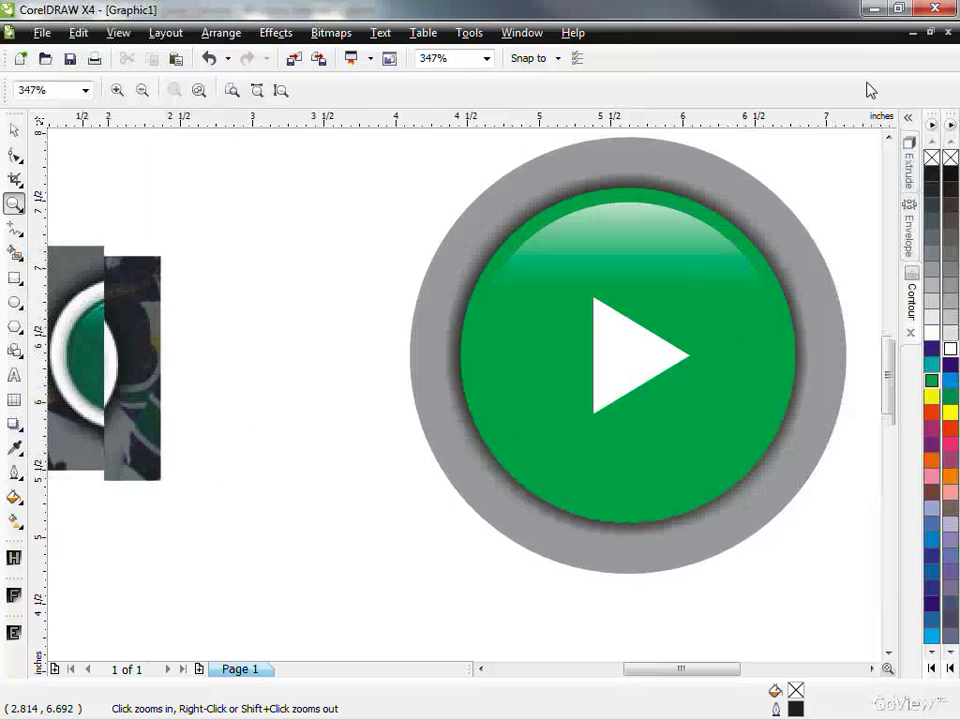
left_click(17, 131)
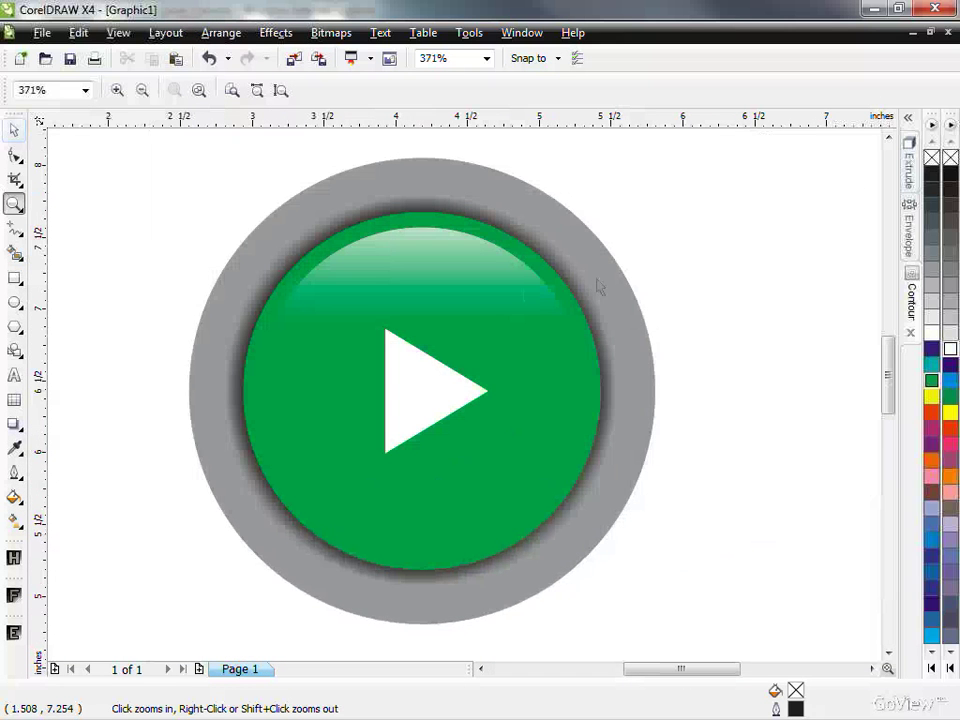
left_click(528, 311)
left_click_drag(593, 422, 615, 444)
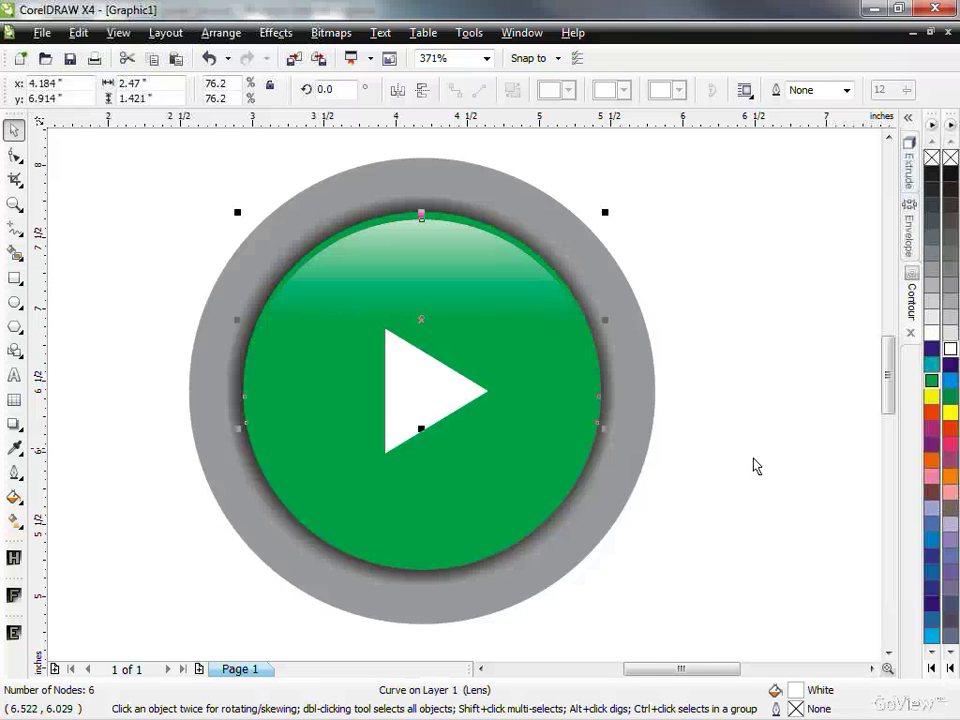
Duplicate the green circle concentrically, scaled down to about 2.27 inches across.
left_click(522, 517)
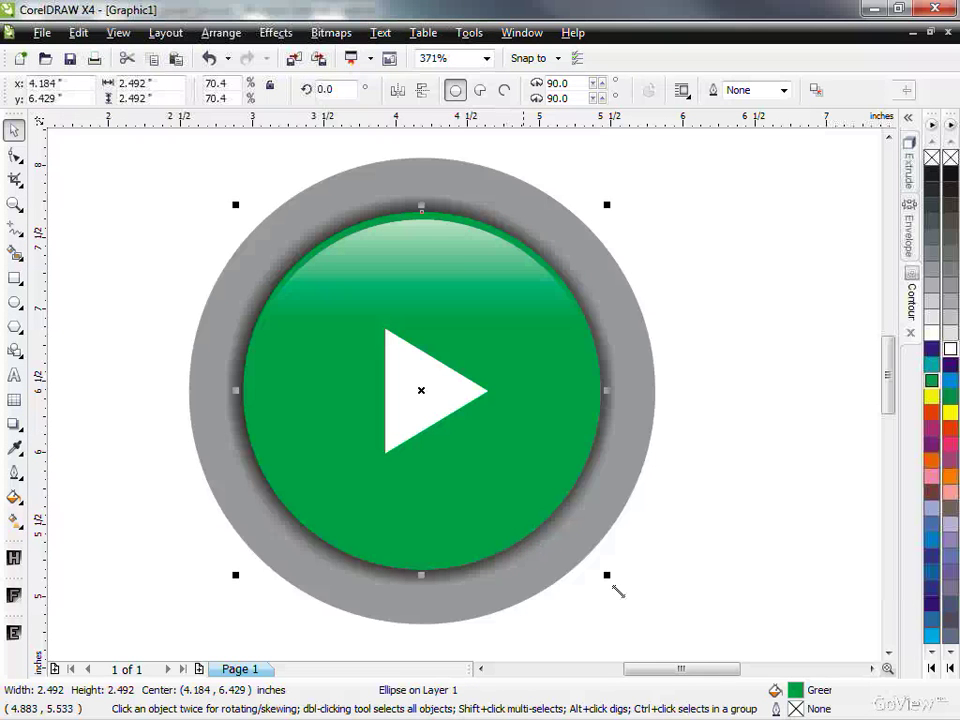
mouse_move(615, 589)
left_mouse_down()
mouse_move(594, 585)
mouse_move(601, 579)
left_mouse_up()
left_click(682, 466)
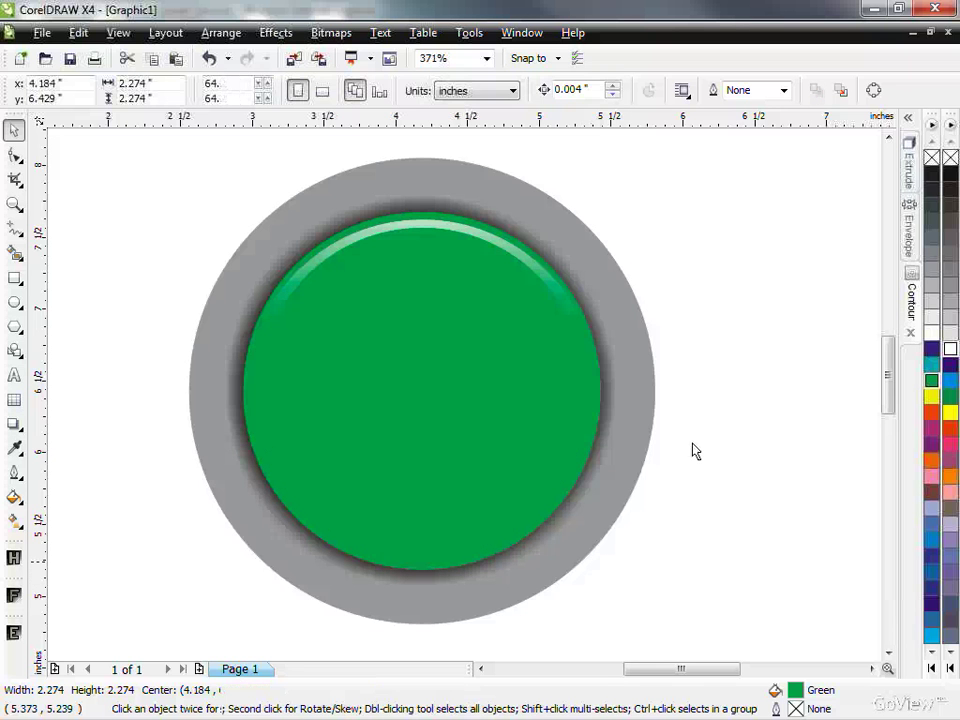
Duplicate the smaller circle slightly lower, centred at about y 6.37 inches, filling the lower copy red and the upper one cyan.
left_click_drag(422, 294, 435, 317)
right_click(420, 306)
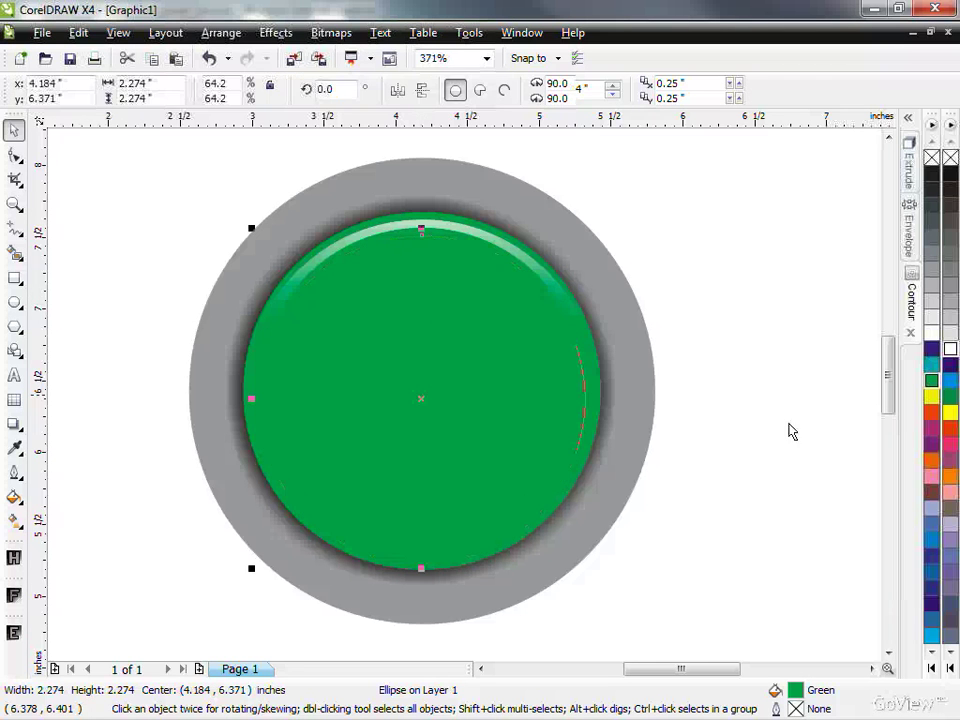
left_click_drag(428, 241, 430, 233)
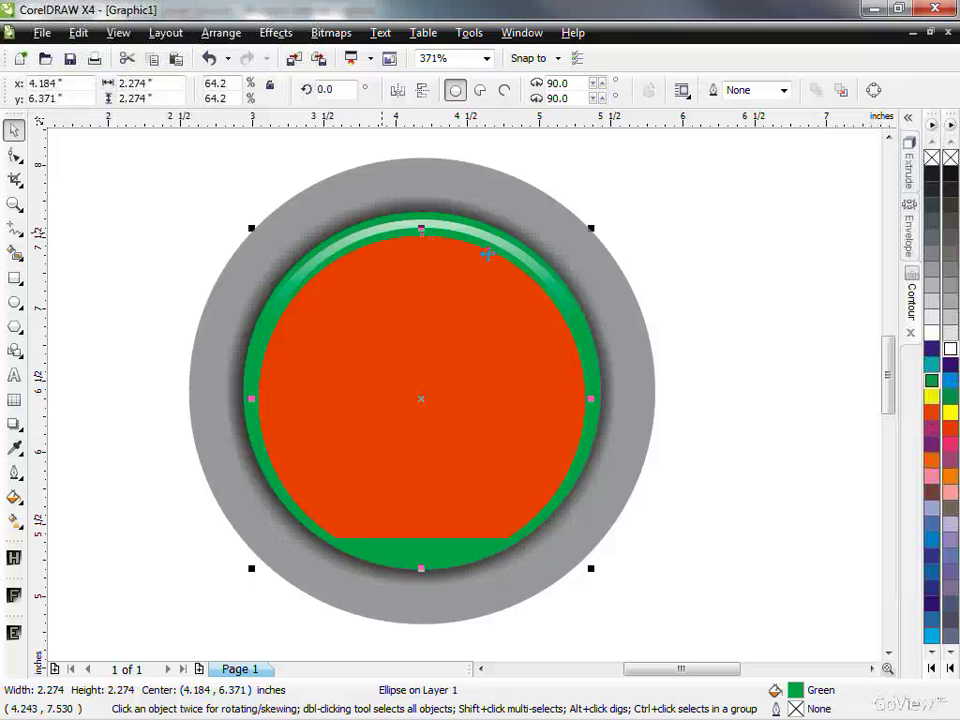
left_click(932, 365)
key("Escape")
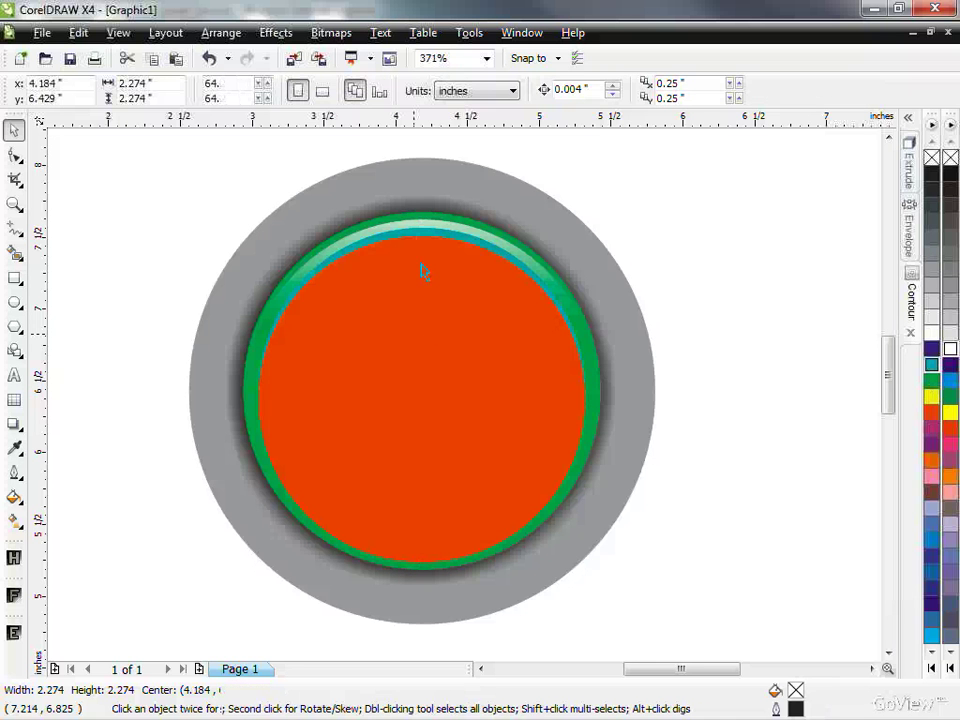
Trim the cyan circle with the overlapping red circle, then delete the red circle to leave a thin crescent.
left_click(473, 258)
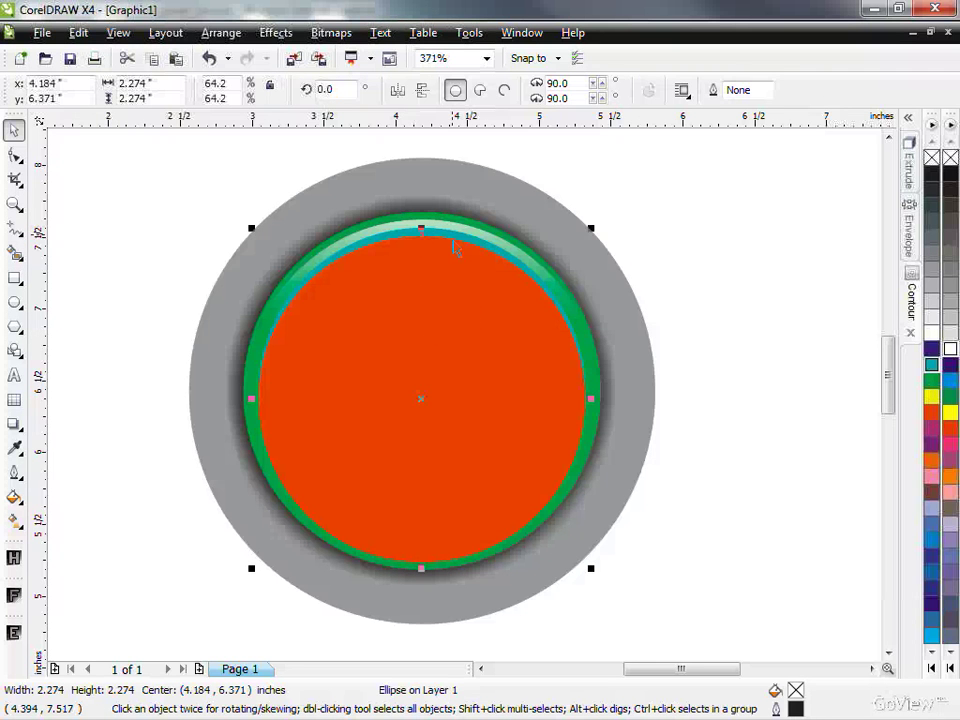
left_click(452, 235, "shift")
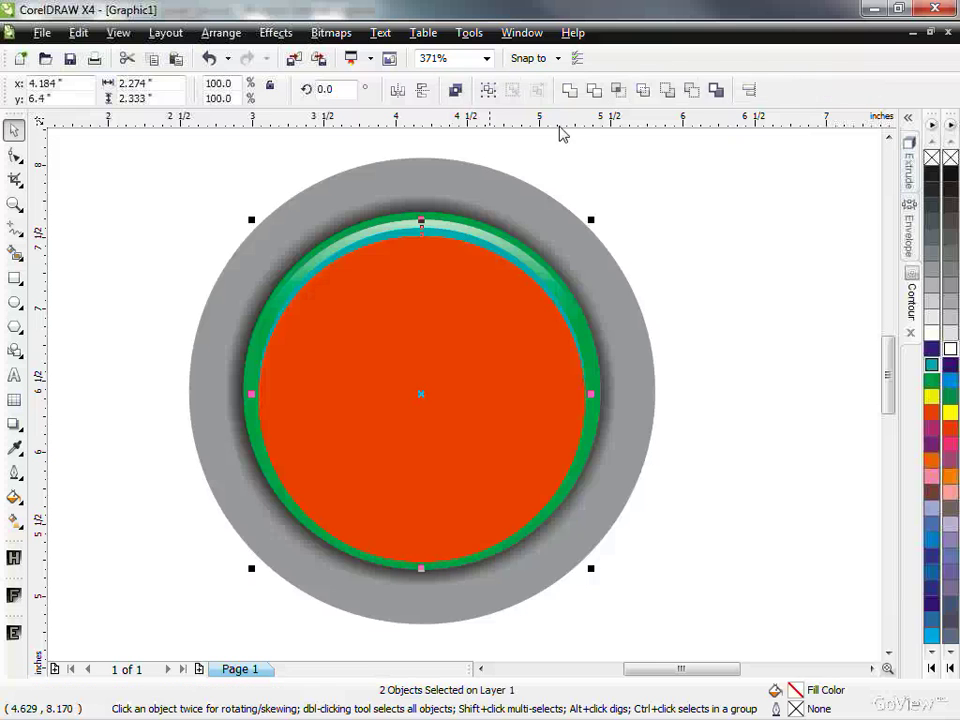
left_click(592, 94)
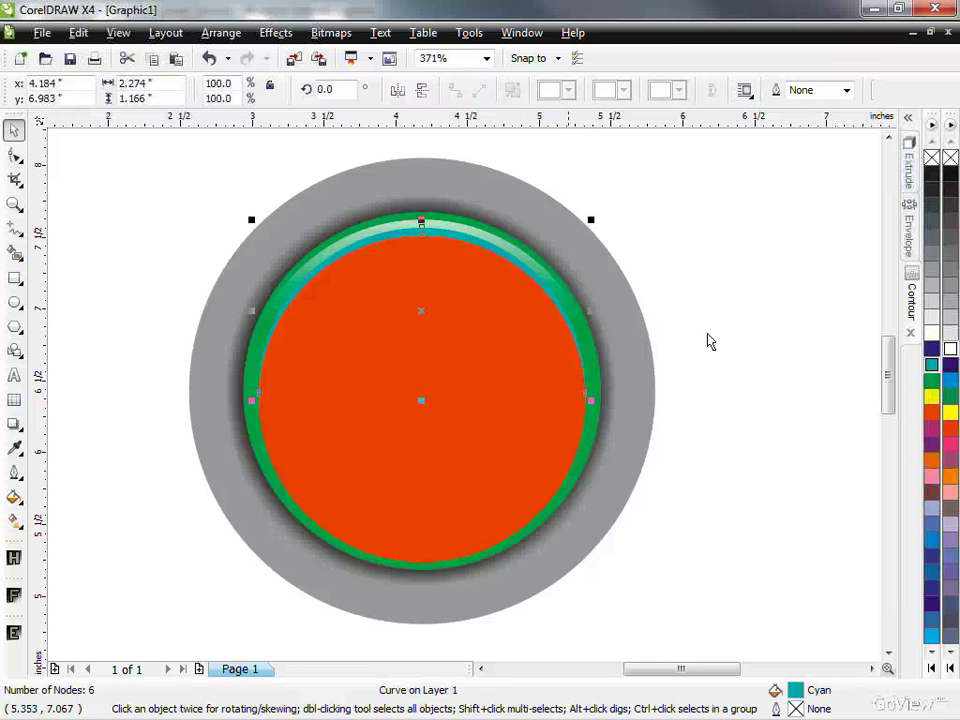
key("Delete")
Fill the thin crescent across the highlight with green.
left_click(416, 233)
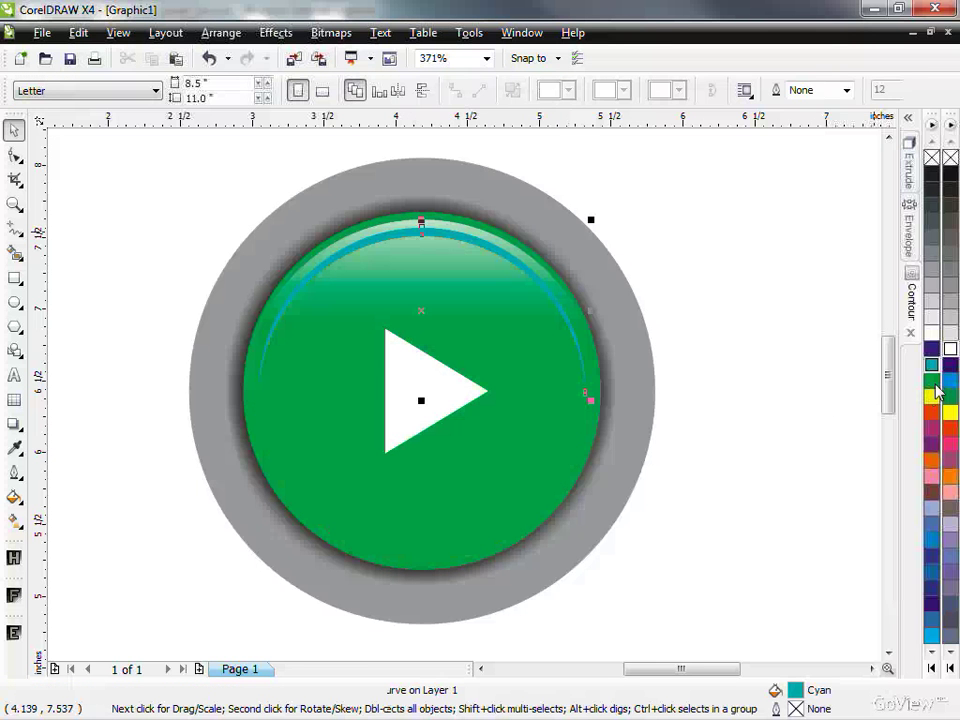
left_click(932, 381)
left_click(765, 305)
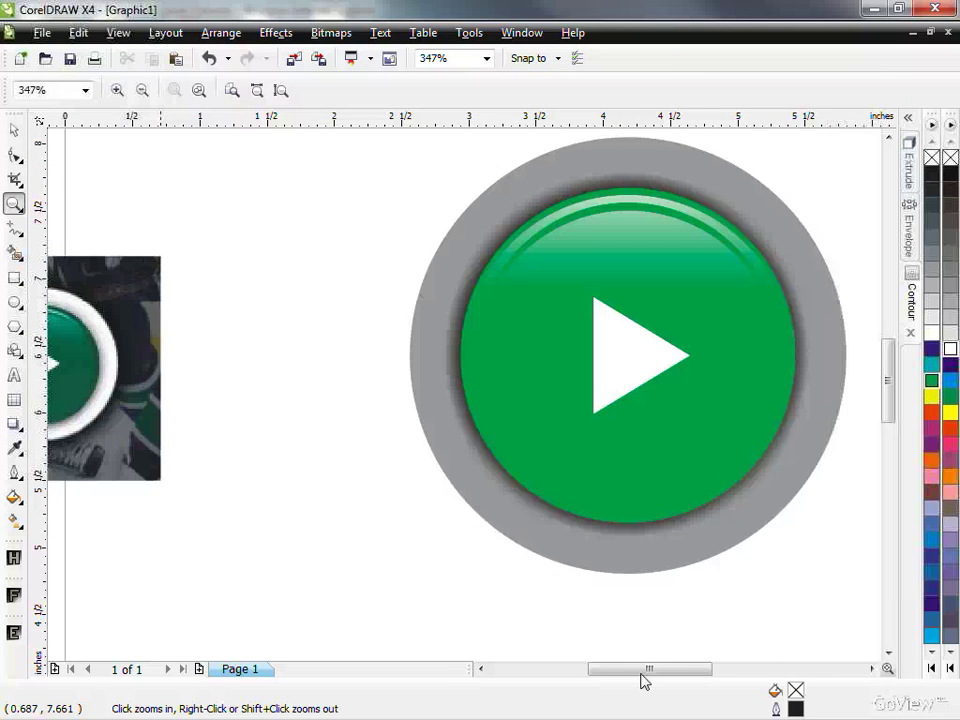
Move the reference bitmap closer to the button, centring it at about x 1.34, y 6.67 inches.
left_click_drag(643, 669, 639, 669)
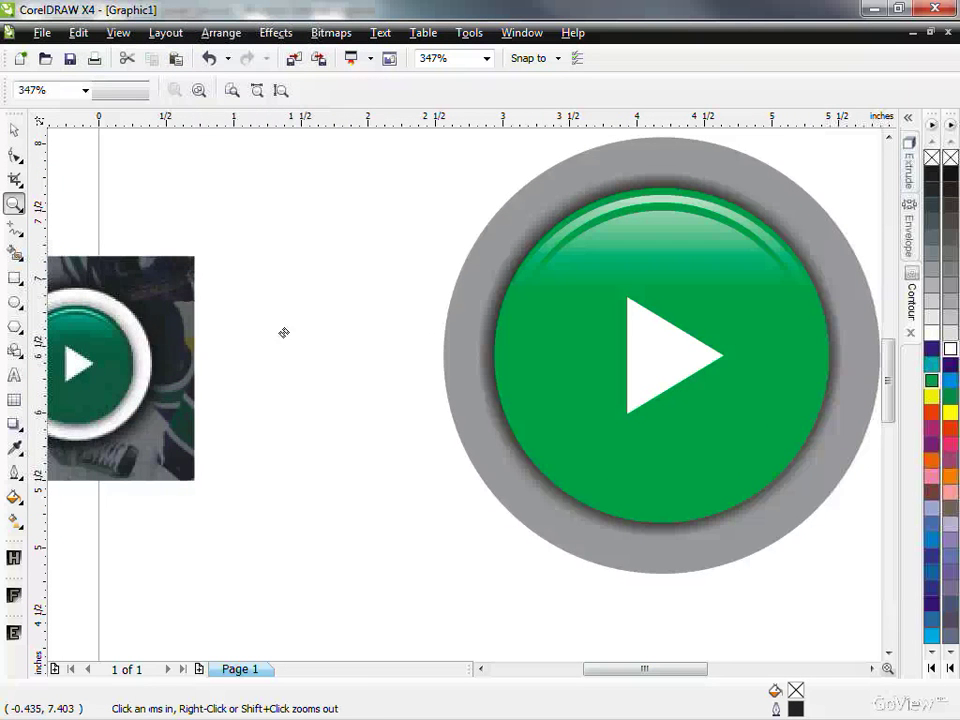
key("space")
left_click_drag(152, 374, 358, 328)
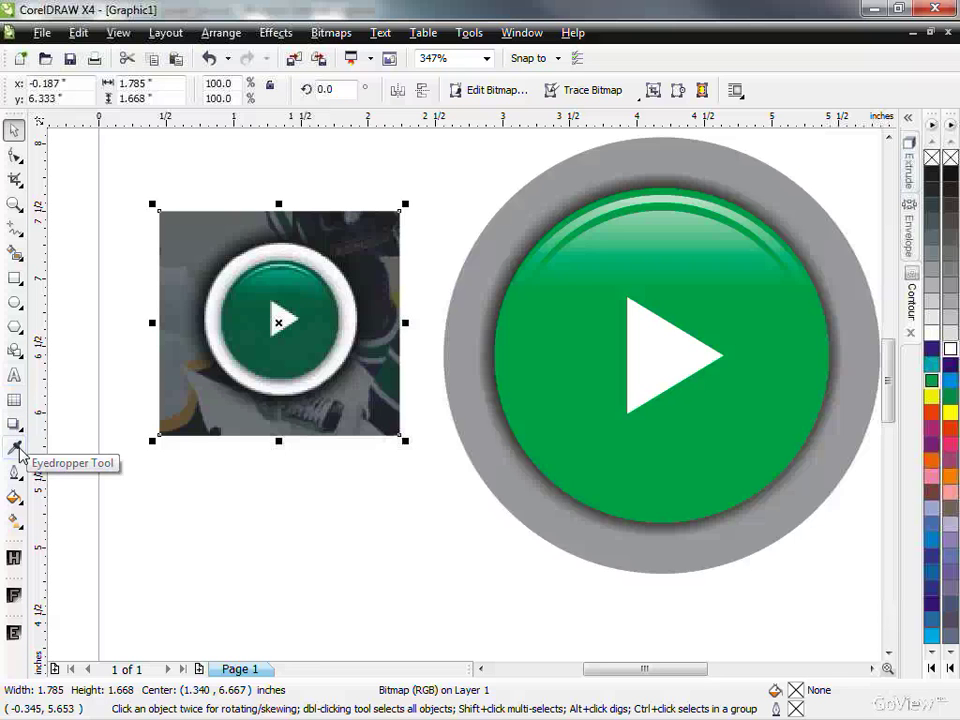
Sample the dark green (R:32 G:83 B:53) from the reference button and apply it to the button's circle and crescent.
left_click(17, 448)
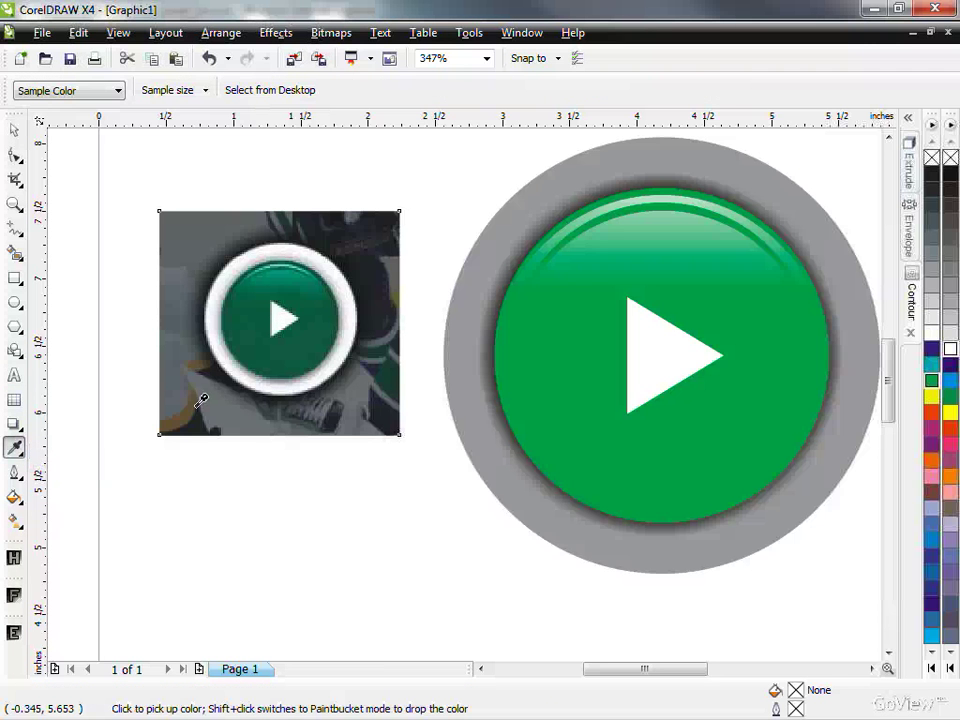
left_click(312, 348)
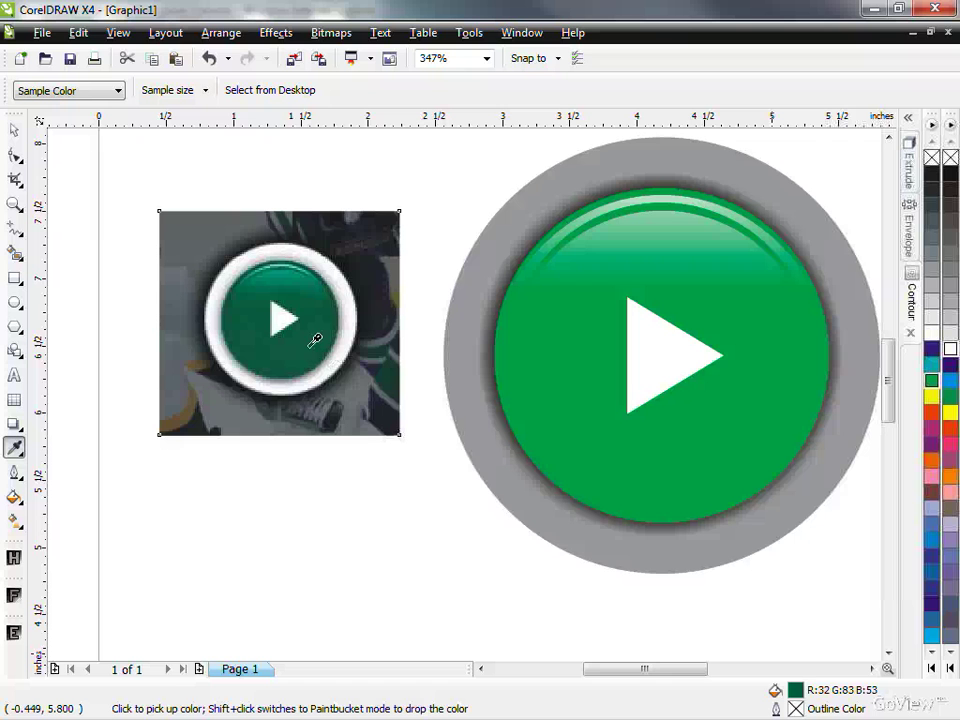
left_click(17, 448)
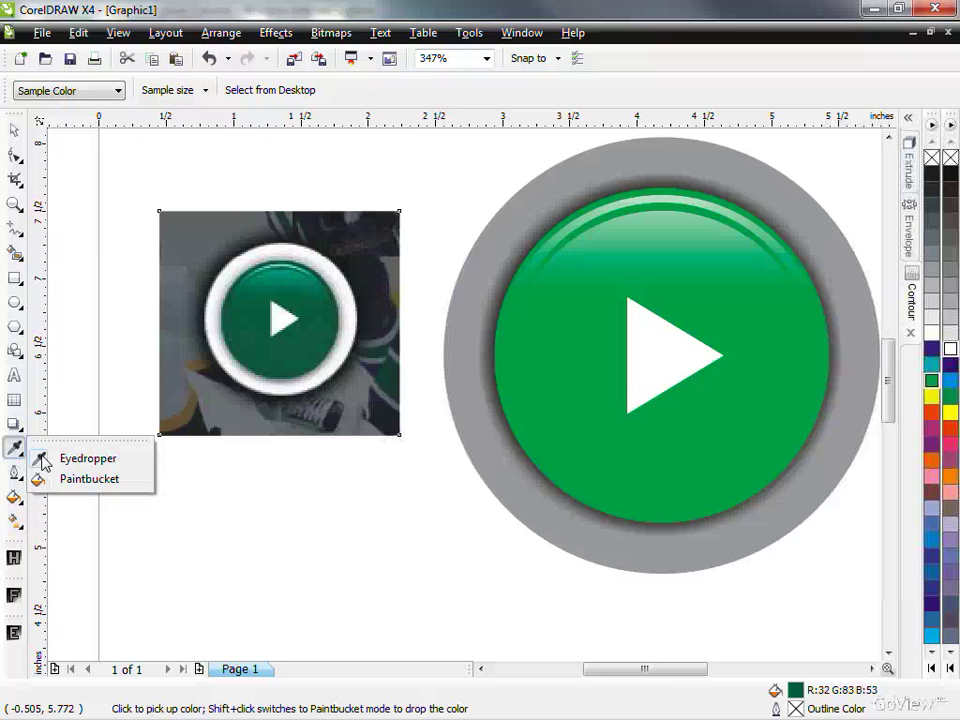
left_click(87, 480)
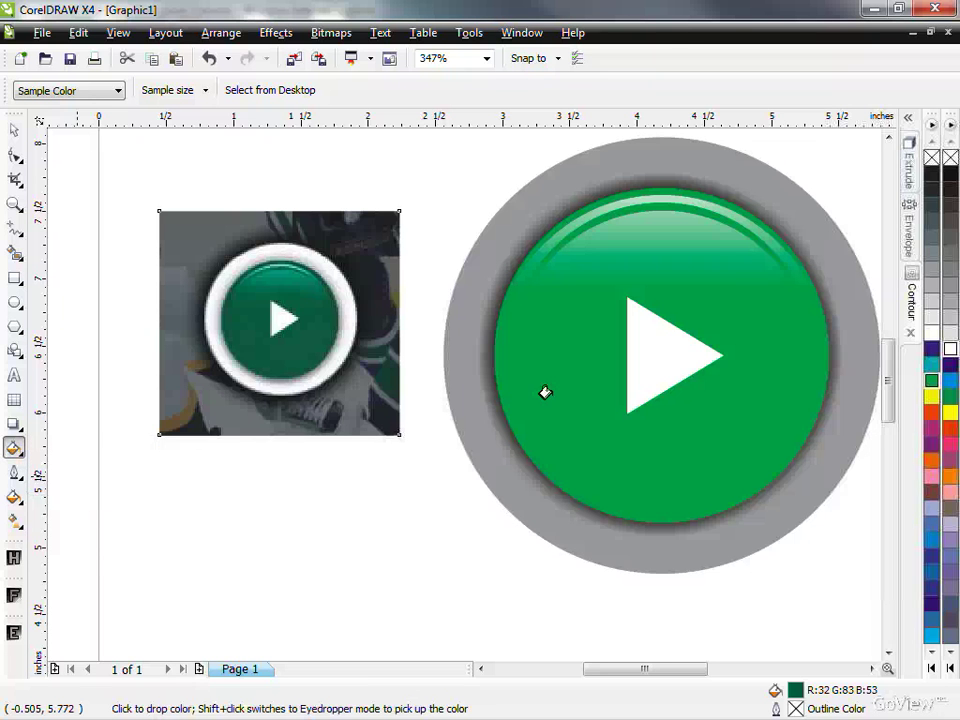
left_click(592, 422)
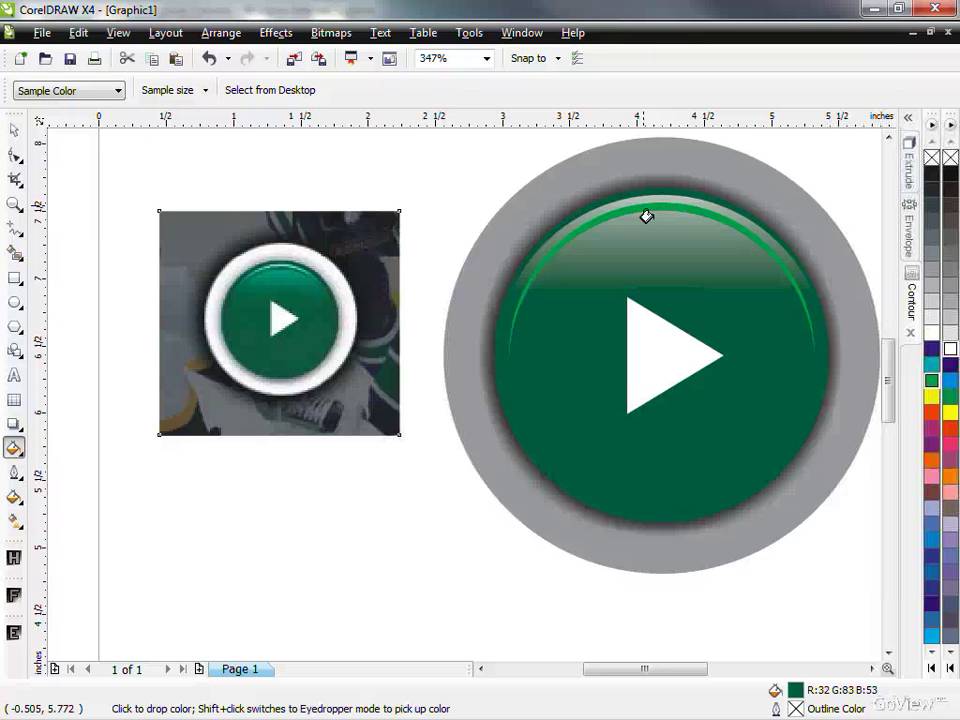
left_click(17, 135)
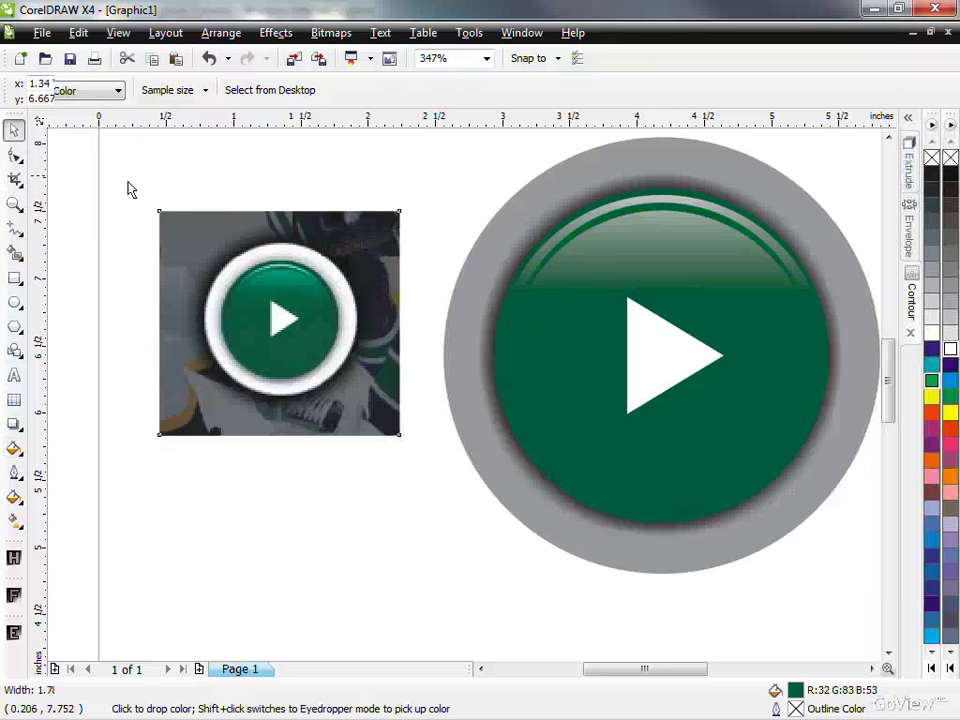
left_click(128, 184)
left_click(17, 205)
right_click(235, 290)
left_click_drag(251, 317, 688, 534)
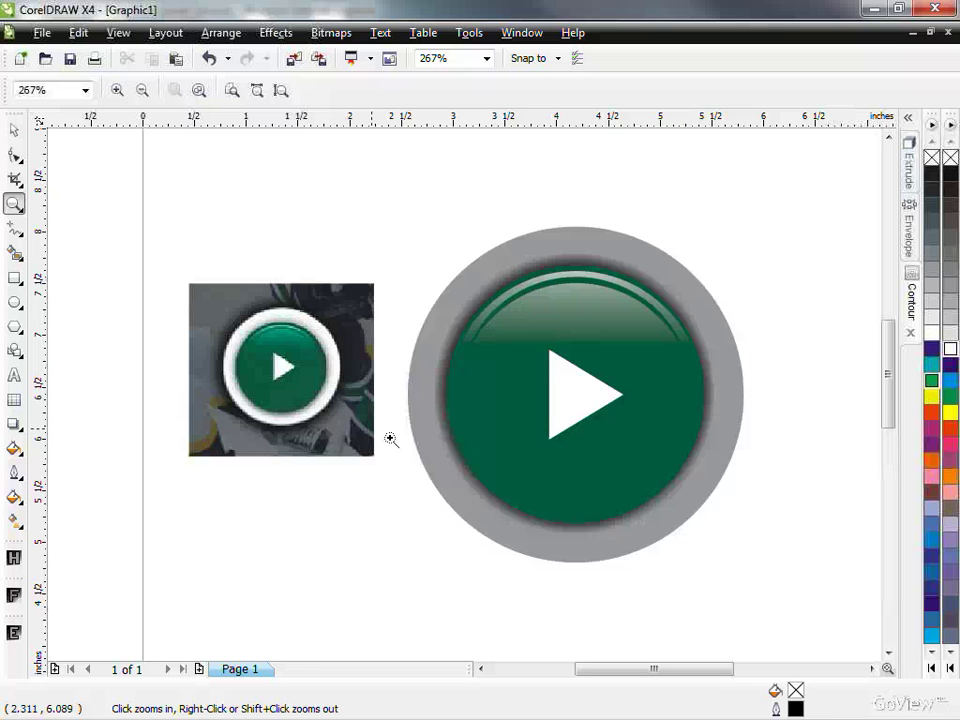